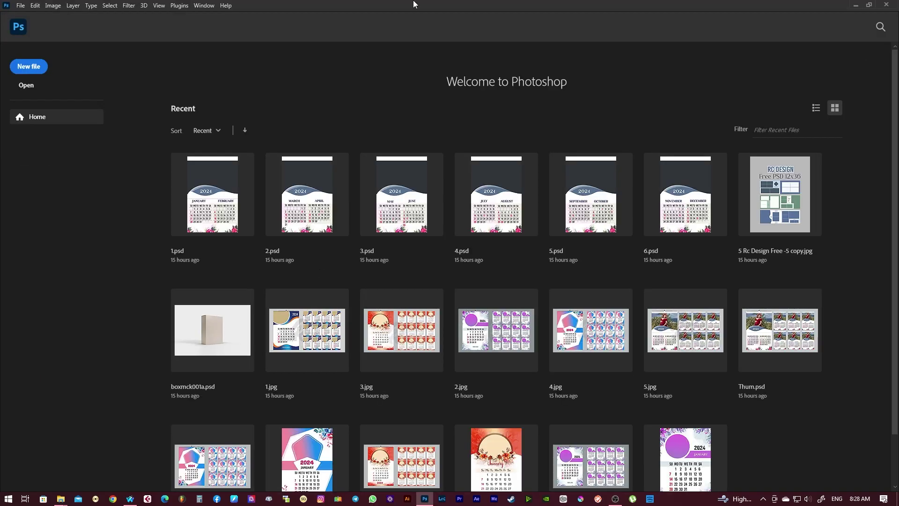
# Create a new blank document from the 12x36 in preset
pyautogui.click(29, 66)
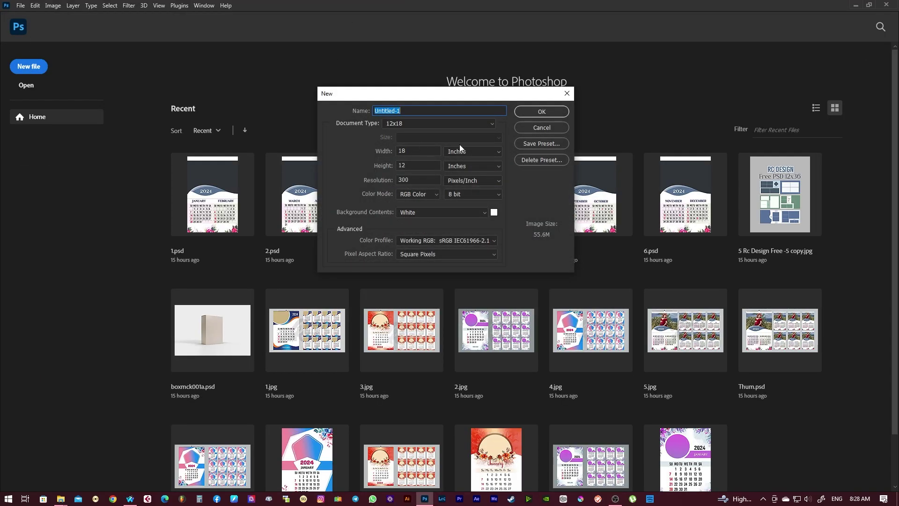
pyautogui.click(428, 126)
pyautogui.click(441, 172)
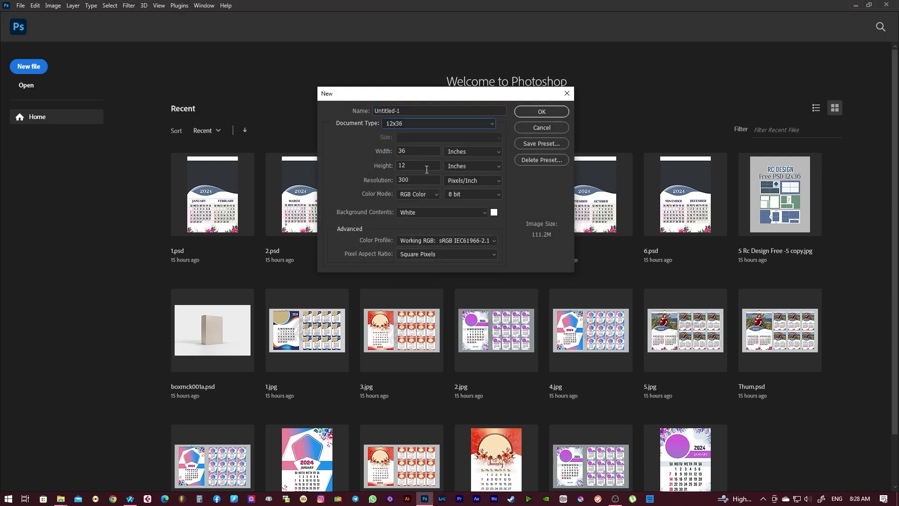
pyautogui.click(538, 112)
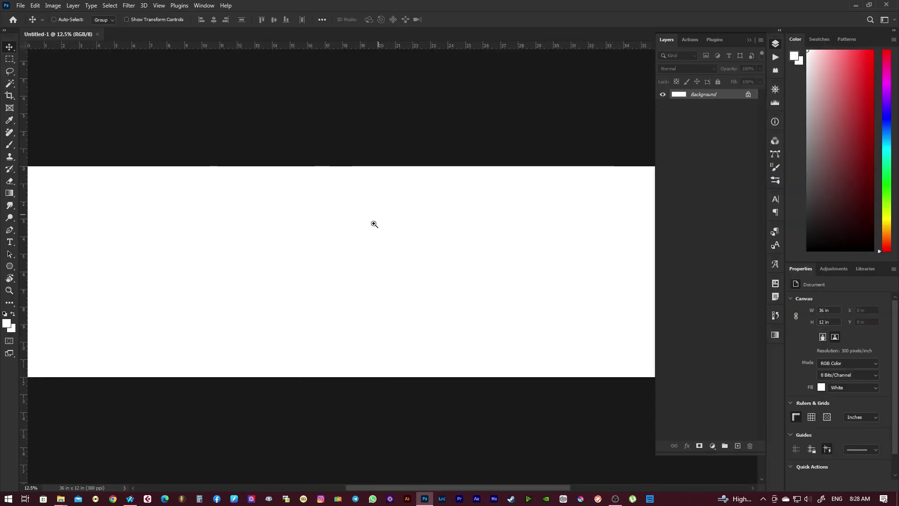
# Add margin and centre-fold guides to the 36×12 in spread
pyautogui.scroll(-3, 378, 216)
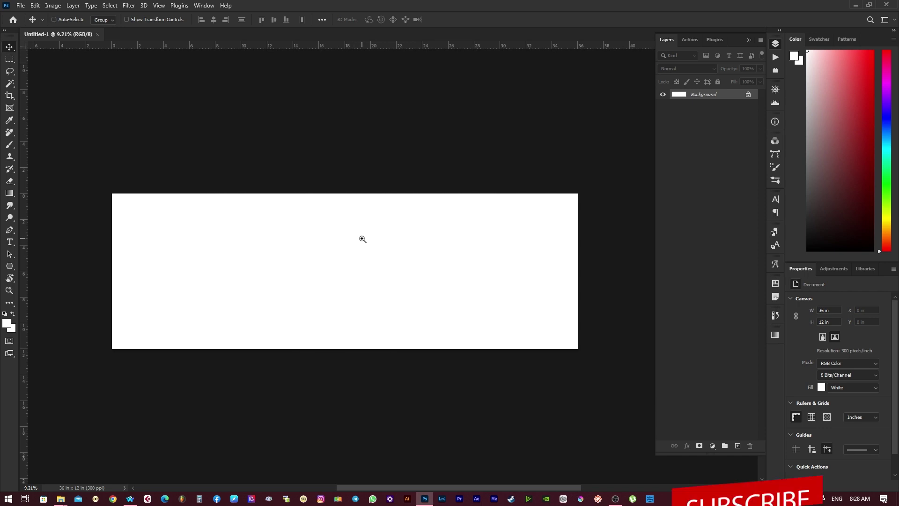
pyautogui.scroll(2, 362, 239)
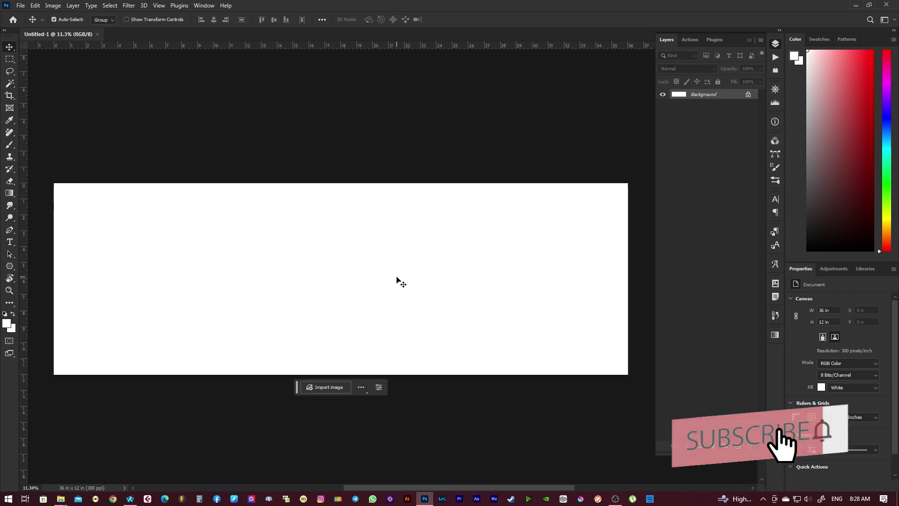
pyautogui.hotkey('ctrl', ';')
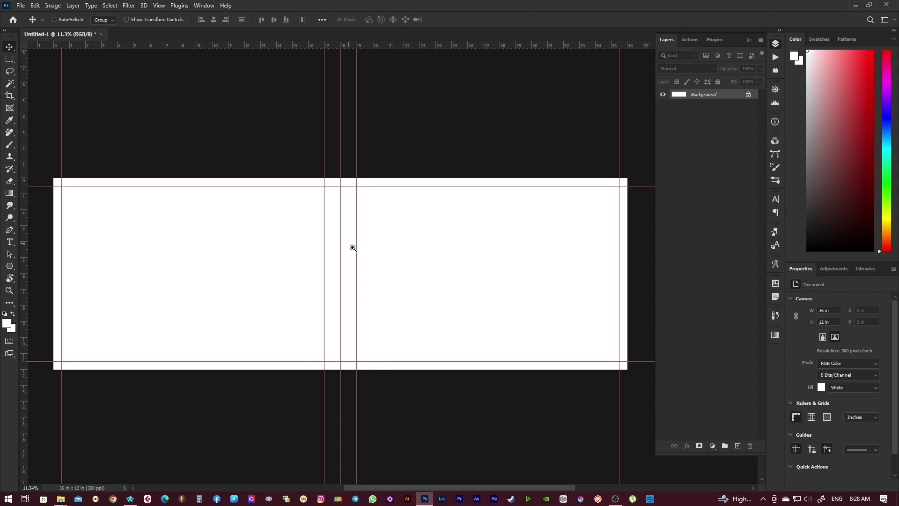
pyautogui.scroll(1, 398, 271)
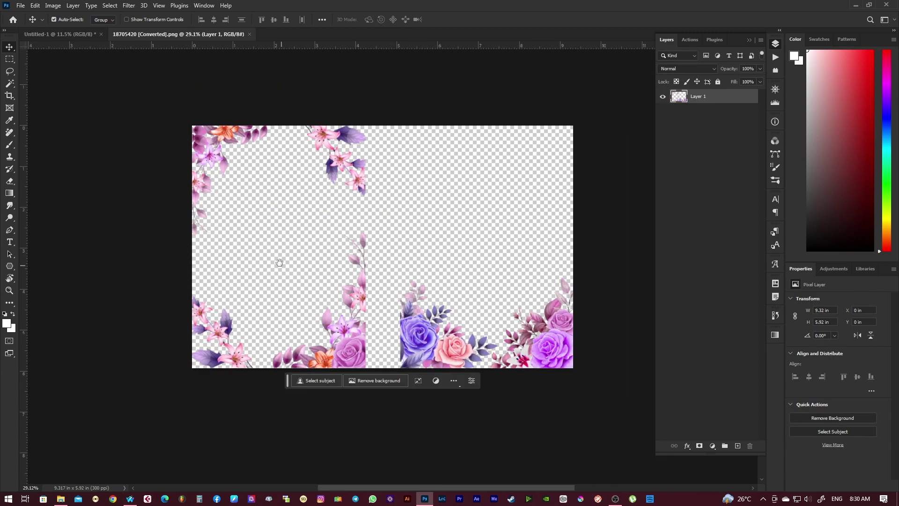
# Lasso the top-left flower cluster in the floral PNG and cut it
pyautogui.press('l')
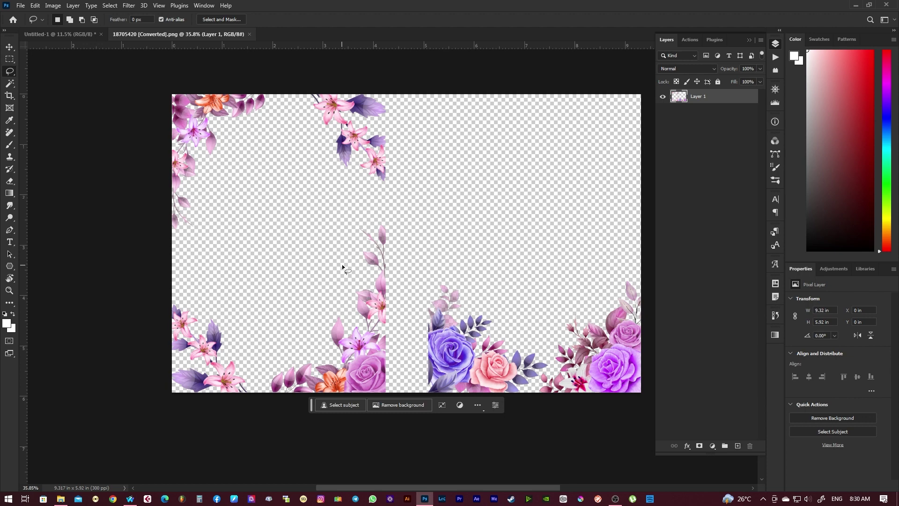
pyautogui.scroll(1, 283, 160)
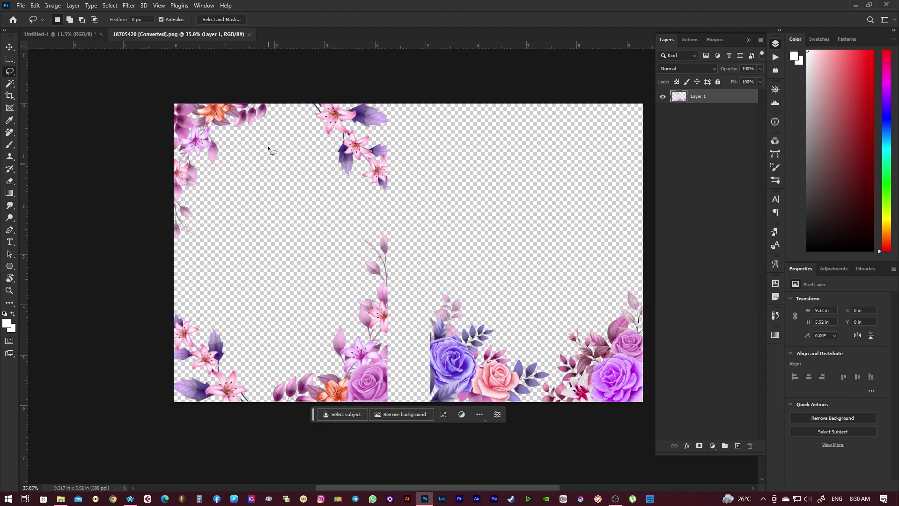
pyautogui.moveTo(281, 90); pyautogui.dragTo(185, 265)
pyautogui.moveTo(164, 65); pyautogui.dragTo(165, 65)
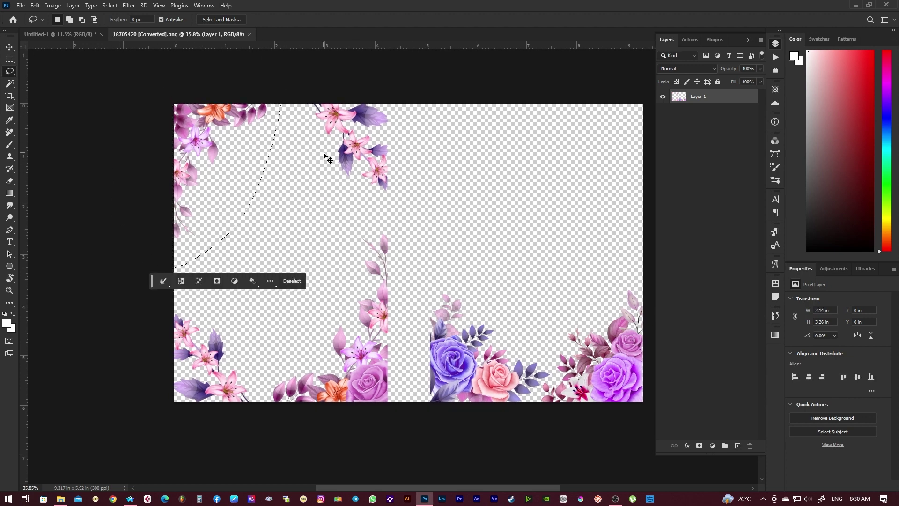
pyautogui.click(40, 5)
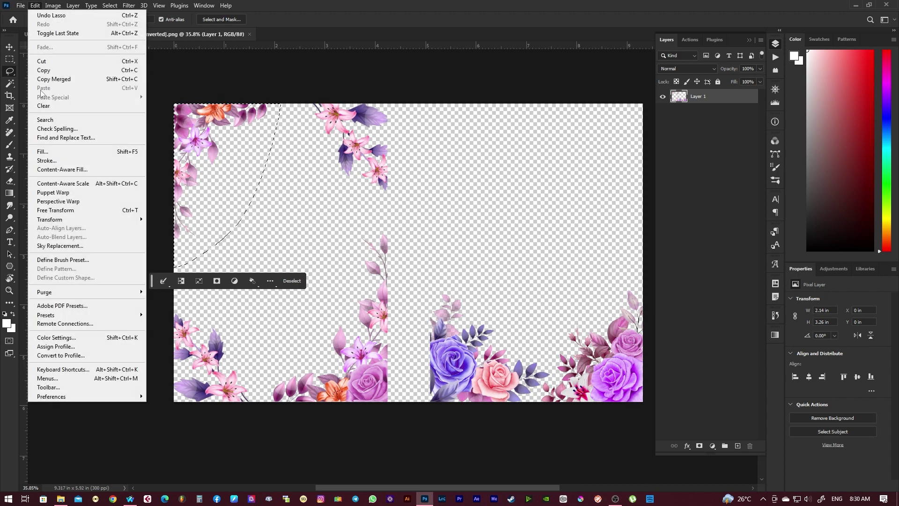
pyautogui.click(53, 63)
# Paste the cut flowers onto the spread's left page and select their layer
pyautogui.press('v')
pyautogui.click(62, 33)
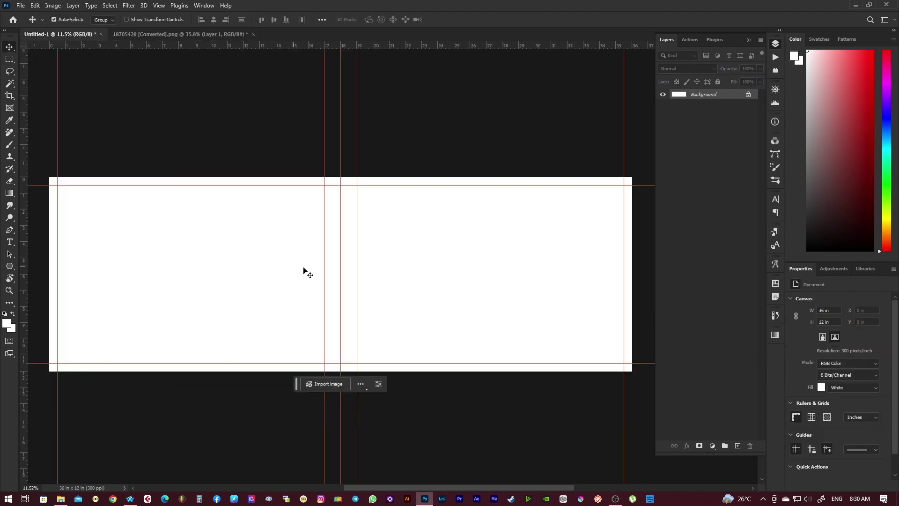
pyautogui.click(21, 5)
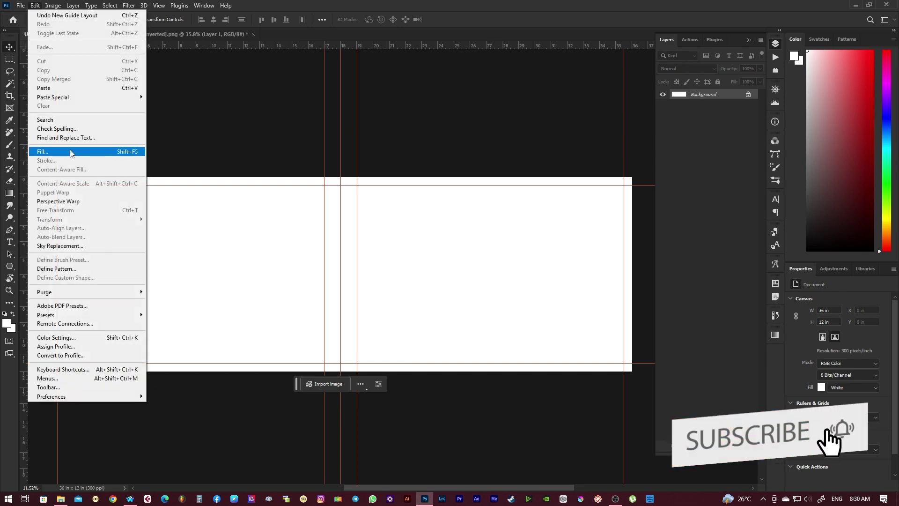
pyautogui.click(57, 88)
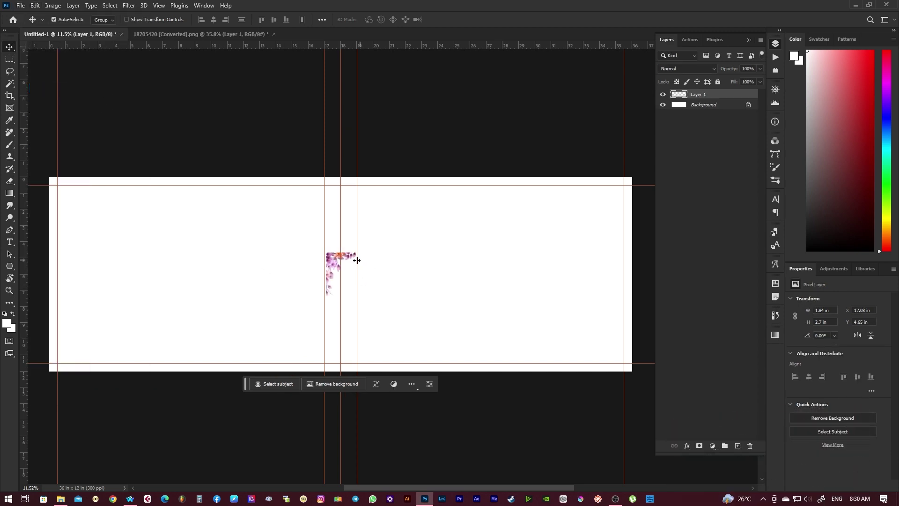
pyautogui.moveTo(348, 256); pyautogui.dragTo(266, 246)
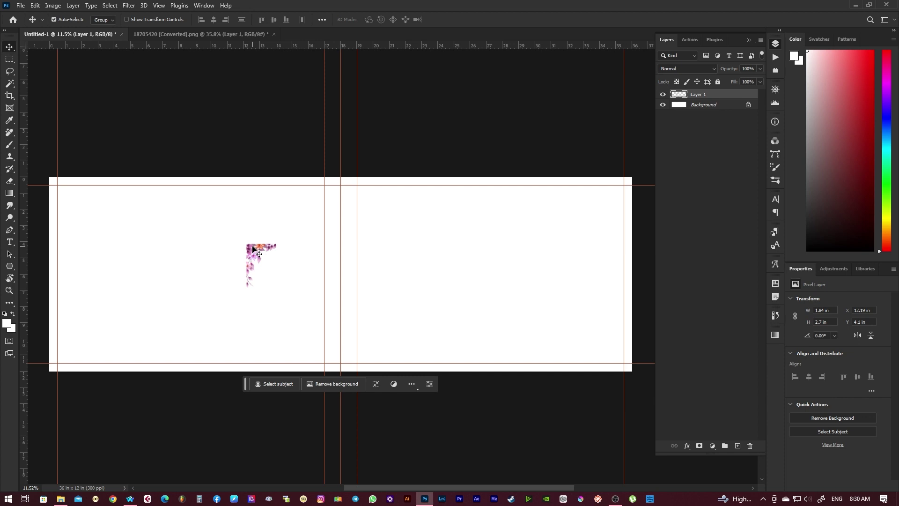
pyautogui.click(264, 250)
pyautogui.rightClick(254, 247)
pyautogui.click(262, 250)
# Enlarge the flowers, rotate them 90° counter-clockwise, and fit them into the bottom-left corner
pyautogui.hotkey('ctrl', 't')
pyautogui.moveTo(276, 244); pyautogui.dragTo(339, 200)
pyautogui.rightClick(260, 224)
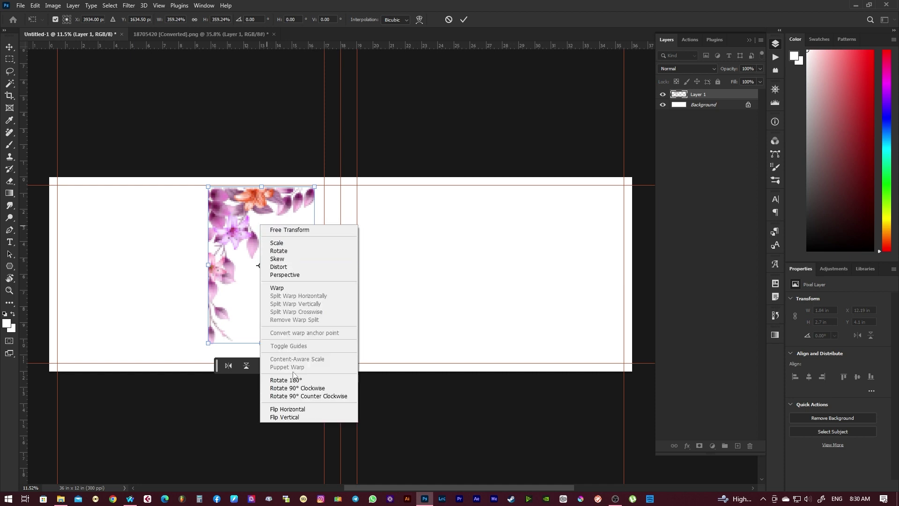
pyautogui.click(292, 395)
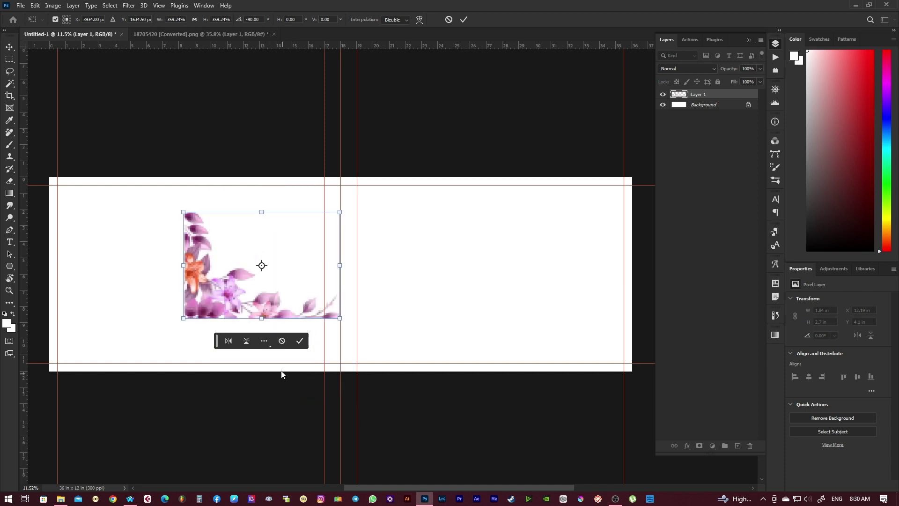
pyautogui.moveTo(338, 319); pyautogui.dragTo(366, 333)
pyautogui.moveTo(288, 316); pyautogui.dragTo(172, 352)
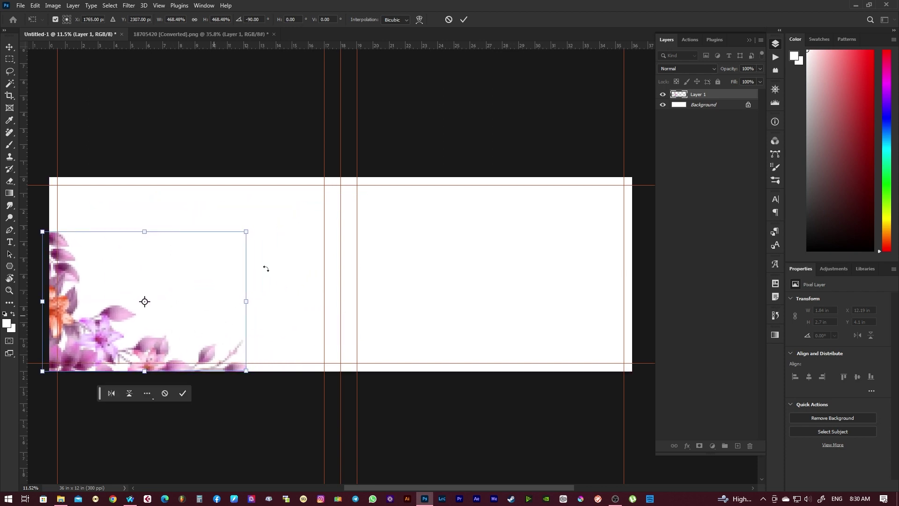
pyautogui.moveTo(253, 233); pyautogui.dragTo(233, 244)
pyautogui.moveTo(198, 271); pyautogui.dragTo(187, 284)
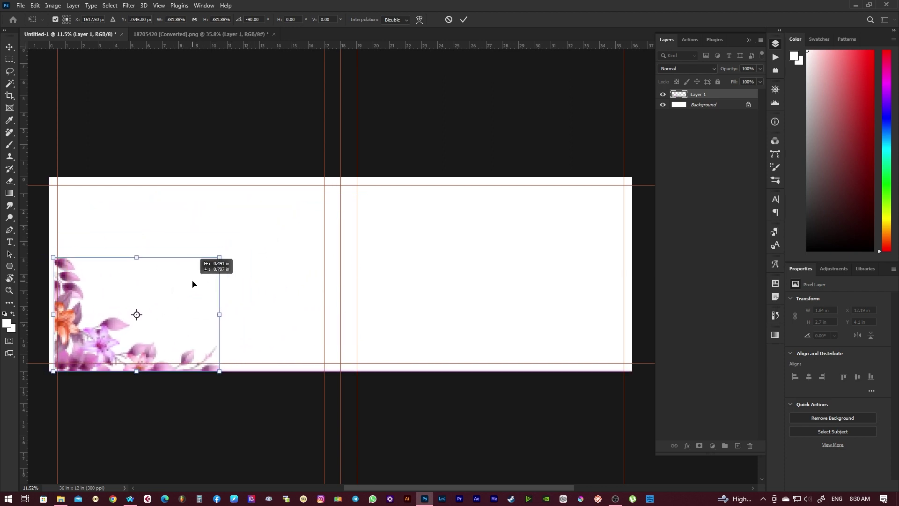
pyautogui.press('Return')
pyautogui.press('Tab')
pyautogui.keyDown('alt'); pyautogui.scroll(3, 140, 315); pyautogui.keyUp('alt')
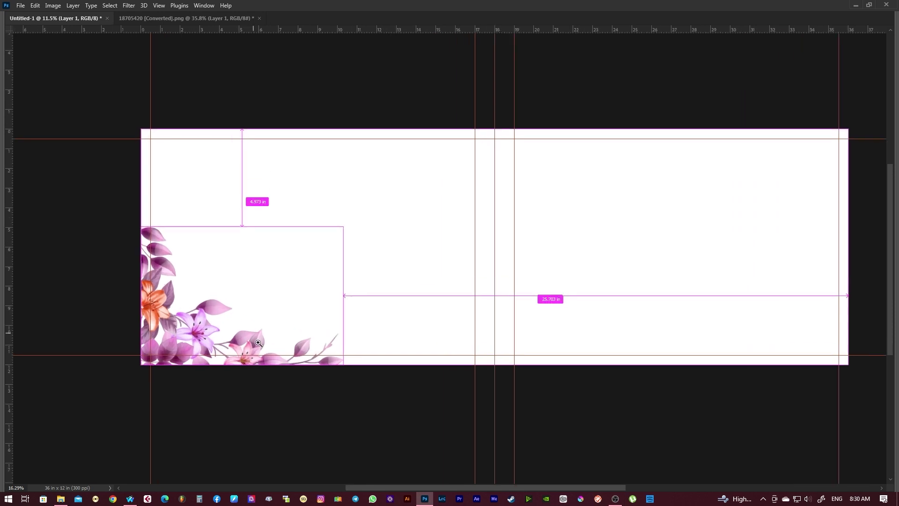
pyautogui.keyDown('alt'); pyautogui.scroll(-2, 163, 347); pyautogui.keyUp('alt')
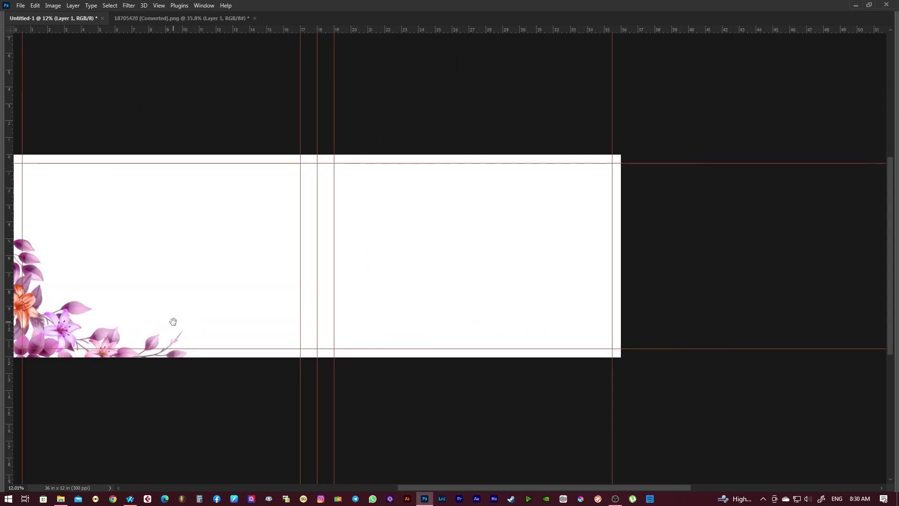
pyautogui.press('Tab')
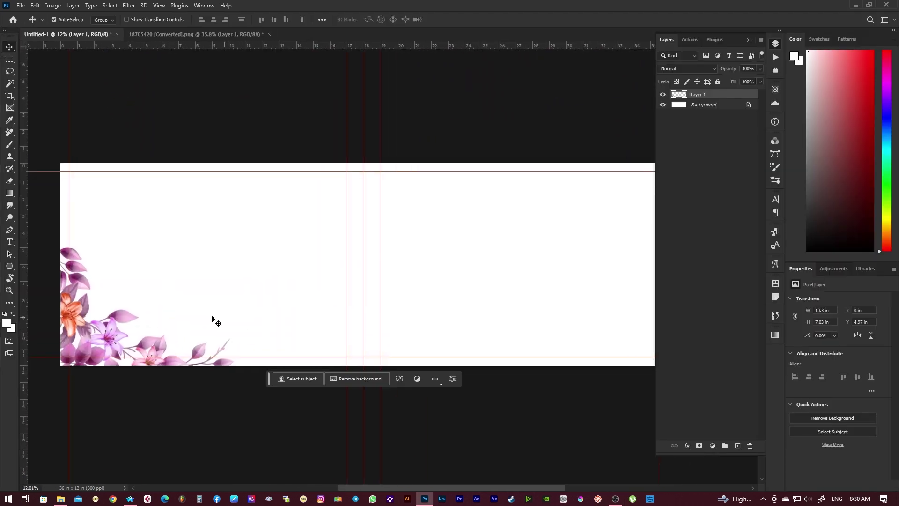
# Duplicate the flower corner, rotate the copy 180°, and place it top-right
pyautogui.hotkey('ctrl', 'j')
pyautogui.hotkey('ctrl', 't')
pyautogui.rightClick(154, 335)
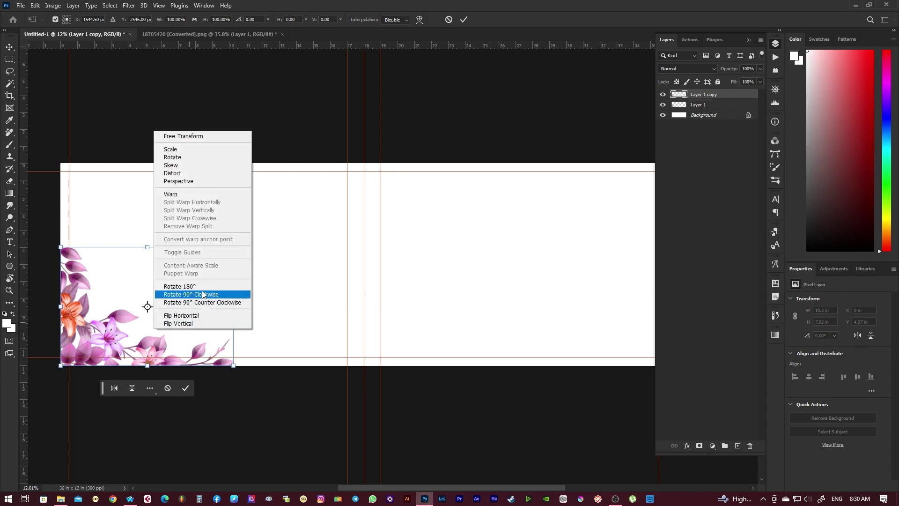
pyautogui.click(203, 288)
pyautogui.press('Tab')
pyautogui.moveTo(267, 285)
pyautogui.mouseDown()
pyautogui.moveTo(701, 210)
pyautogui.moveTo(694, 202)
pyautogui.mouseUp()
pyautogui.press('Return')
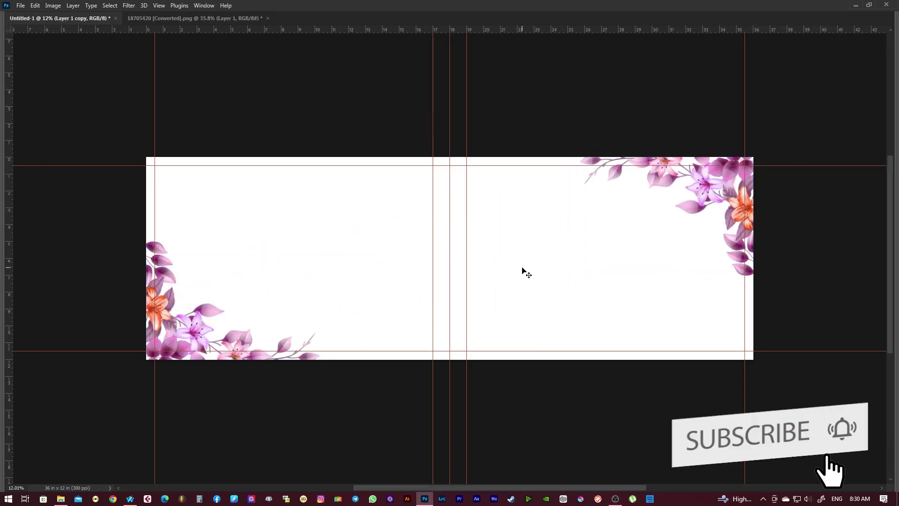
pyautogui.press('Tab')
# Select the Background layer and show the shape tool options
pyautogui.click(459, 283)
pyautogui.rightClick(386, 259)
pyautogui.click(396, 264)
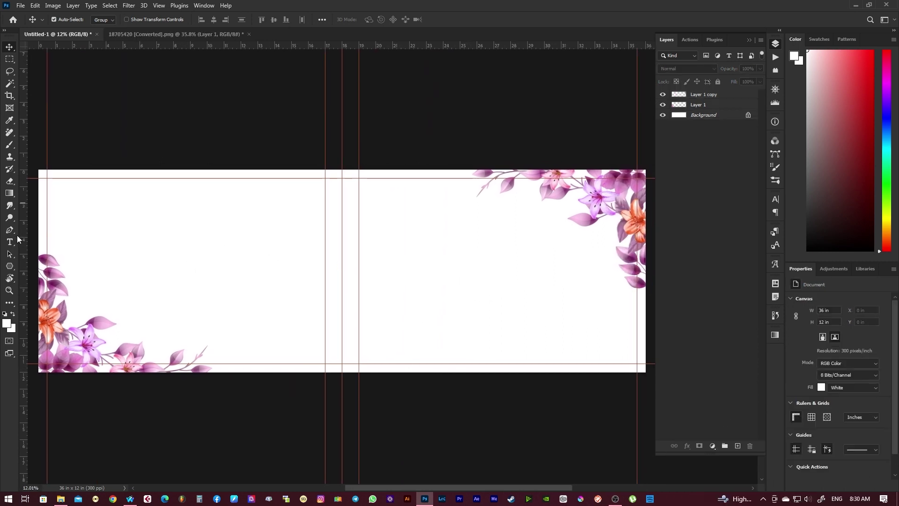
pyautogui.rightClick(10, 272)
# Draw a rectangle on the left page with a dark gray #464646 fill
pyautogui.click(31, 268)
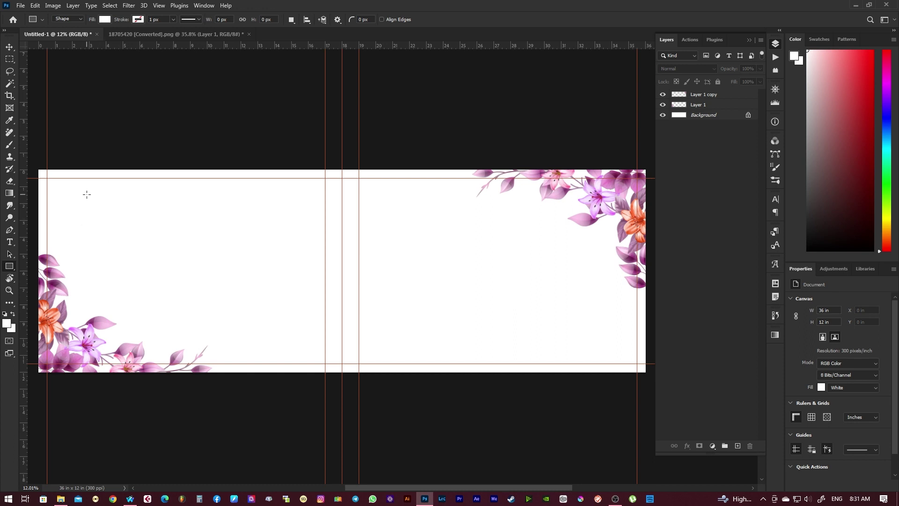
pyautogui.moveTo(165, 258); pyautogui.dragTo(196, 277)
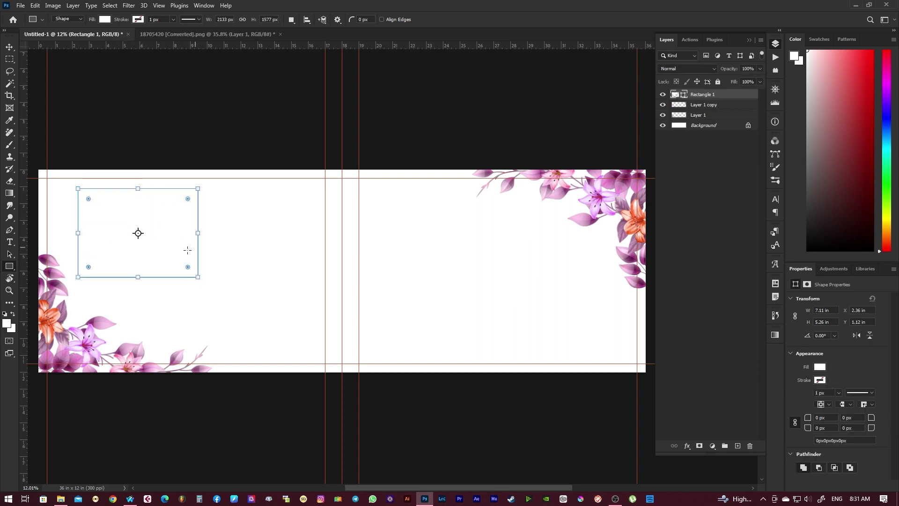
pyautogui.click(105, 20)
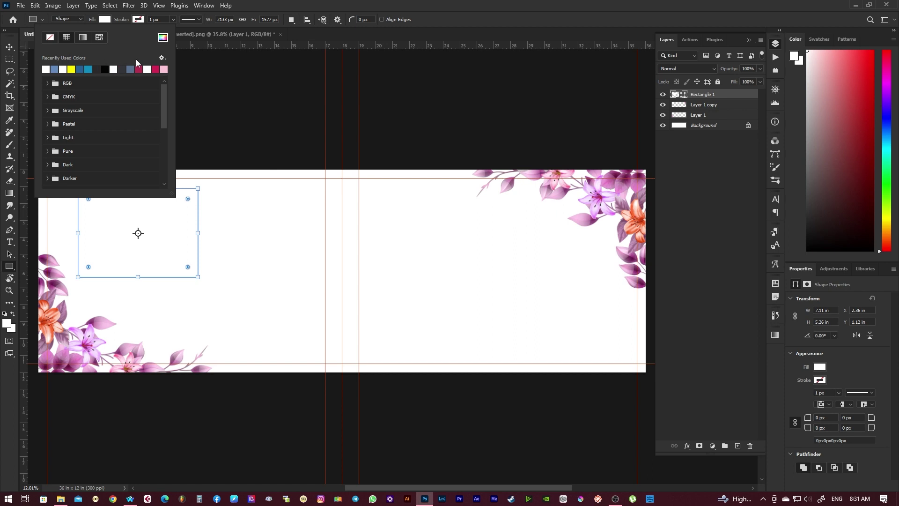
pyautogui.click(105, 69)
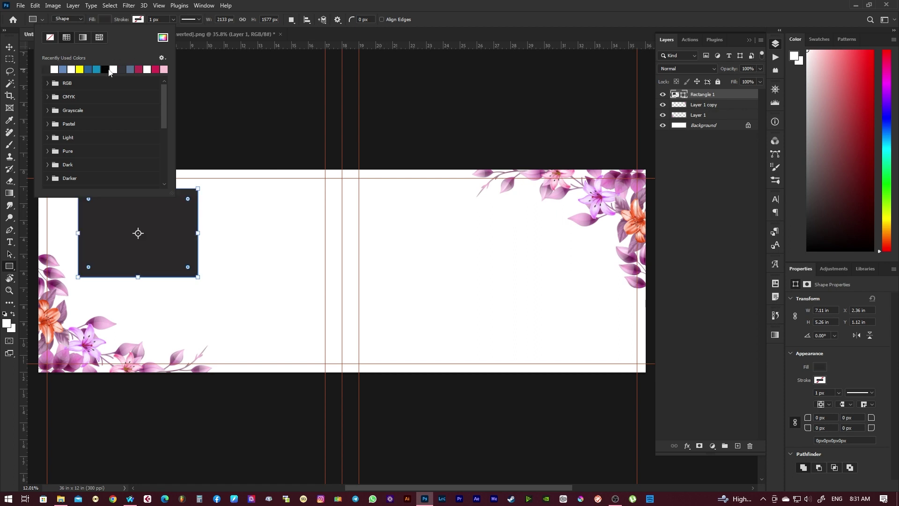
pyautogui.click(163, 39)
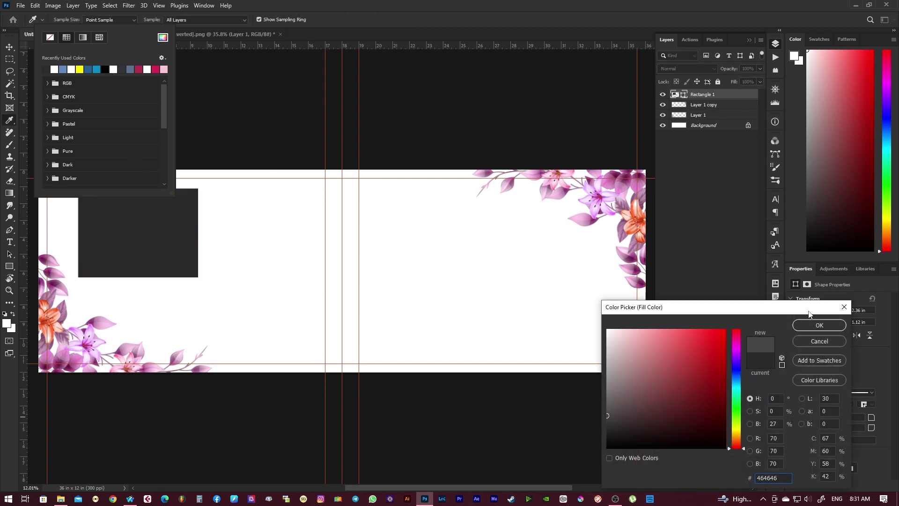
pyautogui.click(819, 325)
pyautogui.press('Return')
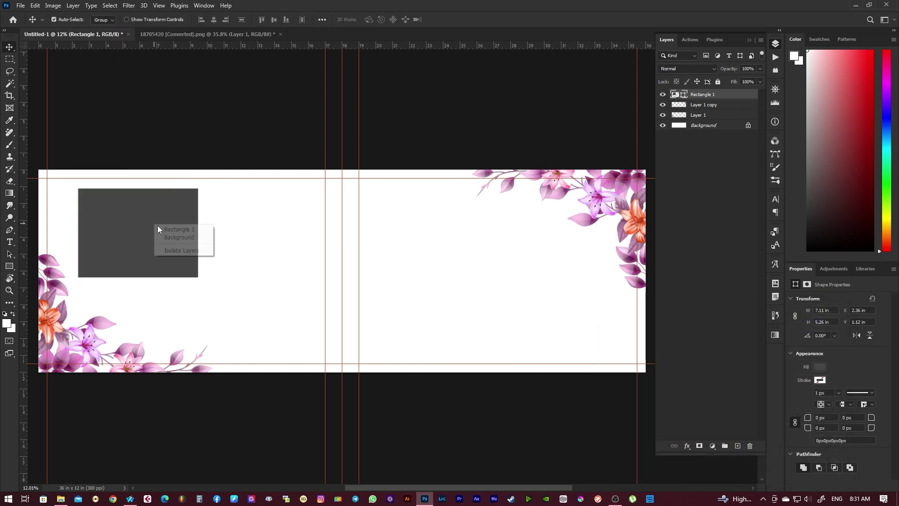
# Move Rectangle 1 up to the top guide and enlarge it
pyautogui.hscroll(-2, 202, 231)
pyautogui.moveTo(192, 229); pyautogui.dragTo(185, 229)
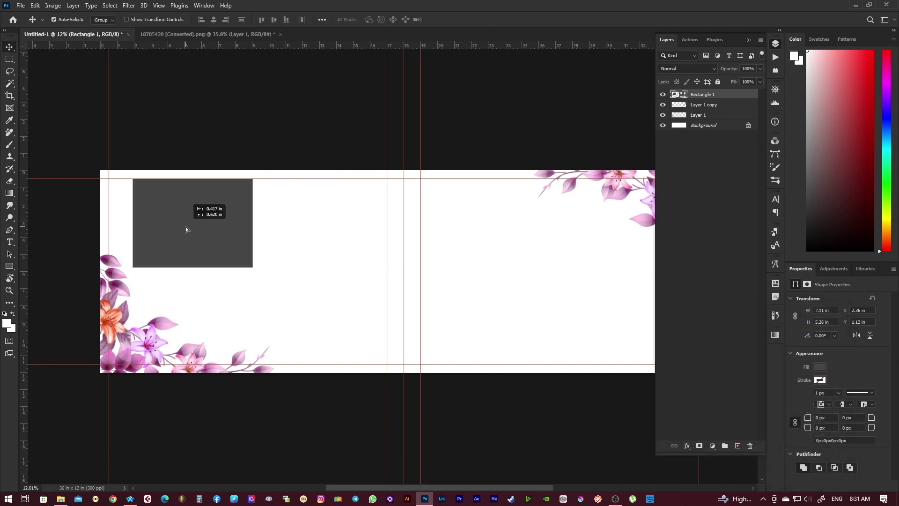
pyautogui.press('Tab')
pyautogui.moveTo(255, 267)
pyautogui.mouseDown()
pyautogui.moveTo(347, 277)
pyautogui.moveTo(364, 291)
pyautogui.mouseUp()
pyautogui.rightClick(217, 171)
pyautogui.click(234, 173)
pyautogui.rightClick(246, 178)
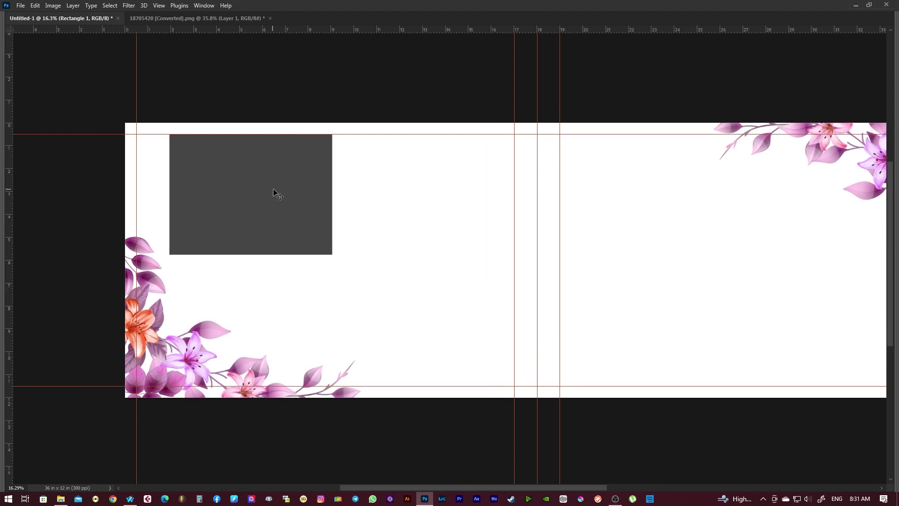
pyautogui.click(287, 187)
pyautogui.hotkey('ctrl', 't')
pyautogui.moveTo(332, 255); pyautogui.dragTo(383, 284)
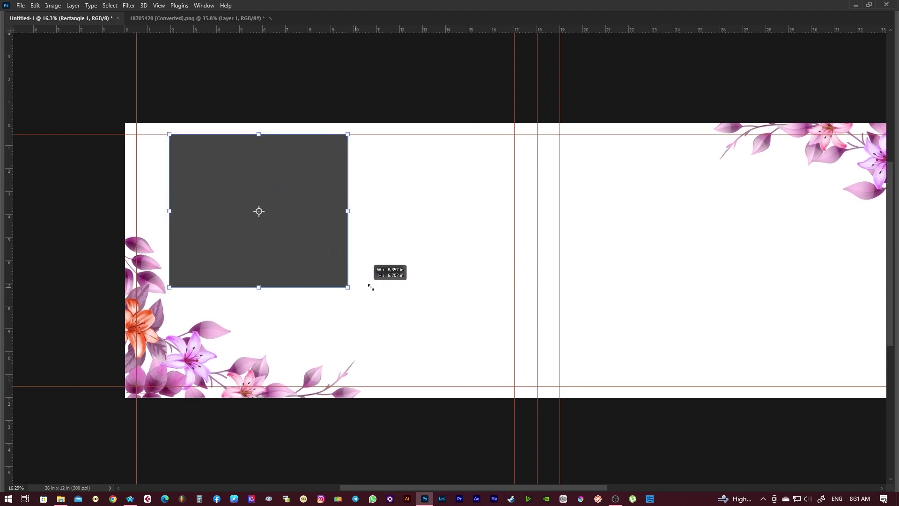
pyautogui.press('Return')
# Shift the rectangle toward the spine and stretch it to the guides
pyautogui.moveTo(322, 240); pyautogui.dragTo(438, 231)
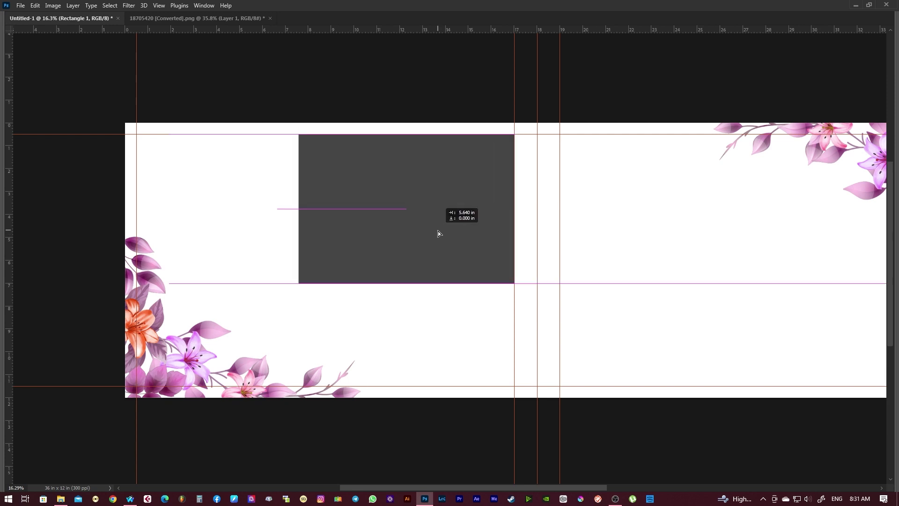
pyautogui.hotkey('ctrl', 't')
pyautogui.moveTo(514, 134); pyautogui.dragTo(537, 123)
pyautogui.press('Return')
# Add two smaller rectangle copies overlapping the large rectangle's left side
pyautogui.moveTo(483, 199); pyautogui.dragTo(375, 238)
pyautogui.hotkey('ctrl', 't')
pyautogui.moveTo(381, 293); pyautogui.dragTo(336, 267)
pyautogui.moveTo(308, 220); pyautogui.dragTo(295, 209)
pyautogui.press('Return')
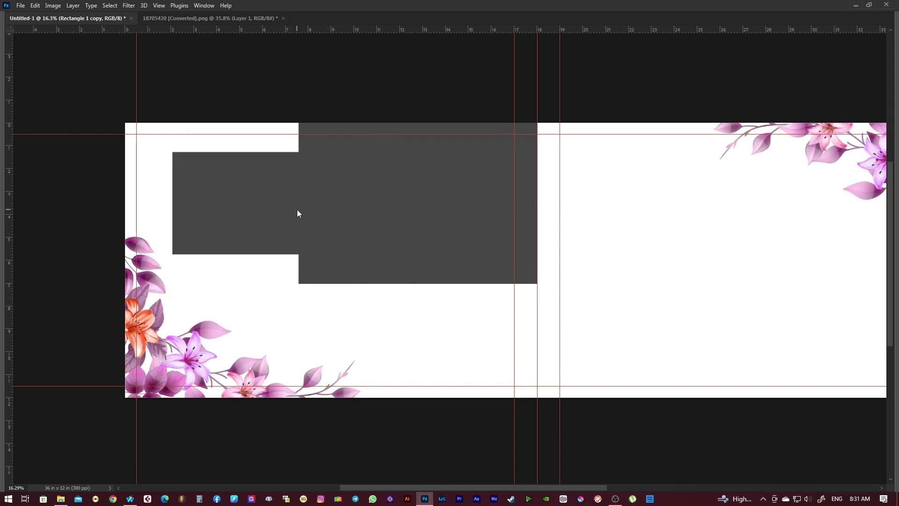
pyautogui.moveTo(405, 198); pyautogui.dragTo(305, 200)
pyautogui.hotkey('ctrl', 't')
pyautogui.moveTo(437, 206); pyautogui.dragTo(317, 186)
pyautogui.moveTo(249, 140); pyautogui.dragTo(251, 133)
pyautogui.press('Return')
# Select the Rectangle 1 copy 2 layer
pyautogui.press('Tab')
pyautogui.moveTo(146, 194)
pyautogui.mouseDown()
pyautogui.moveTo(230, 205)
pyautogui.moveTo(233, 220)
pyautogui.moveTo(237, 174)
pyautogui.mouseUp()
pyautogui.rightClick(225, 188)
pyautogui.click(234, 192)
pyautogui.click(195, 163)
pyautogui.rightClick(195, 163)
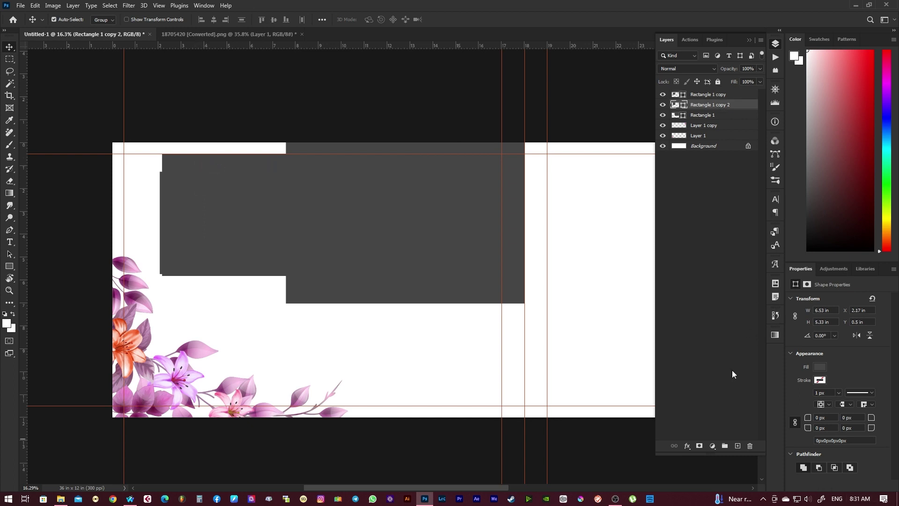
# Give Rectangle 1 copy 2 a white Color Overlay and widen it
pyautogui.click(687, 446)
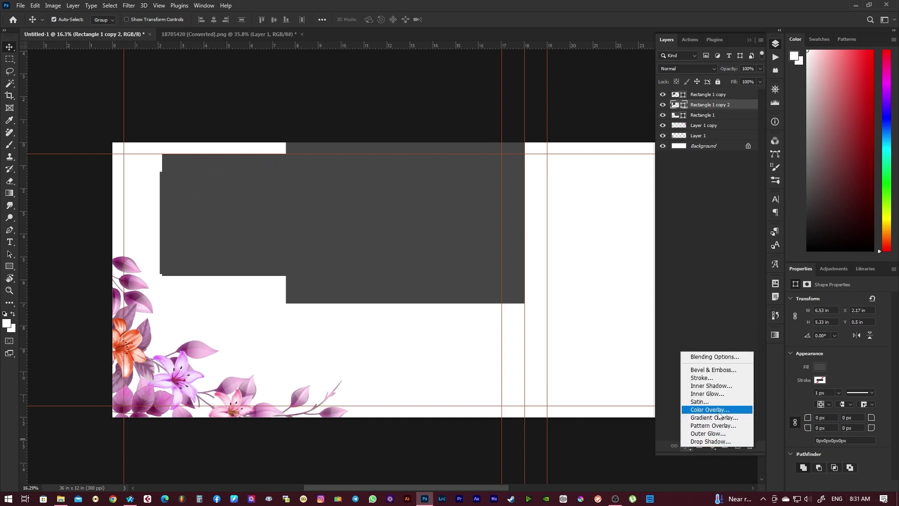
pyautogui.click(719, 412)
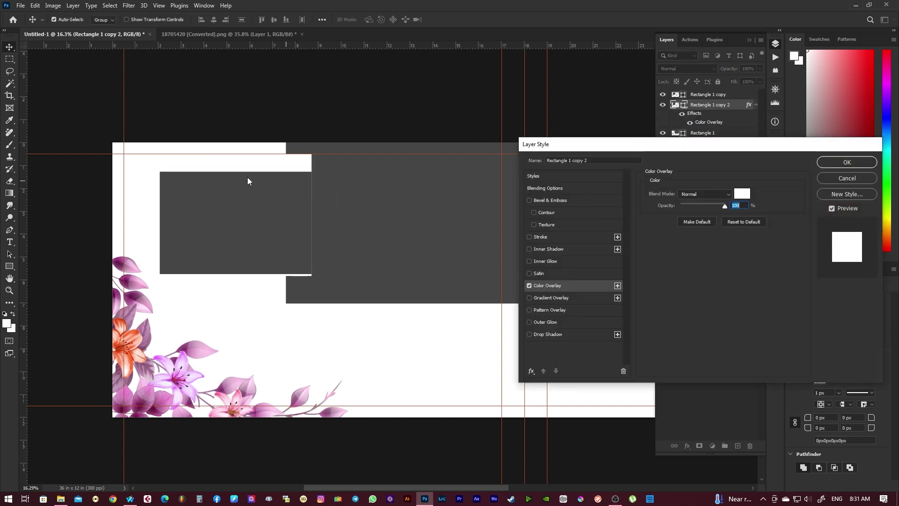
pyautogui.press('Return')
pyautogui.moveTo(248, 180); pyautogui.dragTo(297, 195)
pyautogui.hotkey('ctrl', 't')
pyautogui.moveTo(309, 223)
pyautogui.mouseDown()
pyautogui.moveTo(329, 223)
pyautogui.moveTo(320, 223)
pyautogui.mouseUp()
pyautogui.press('Return')
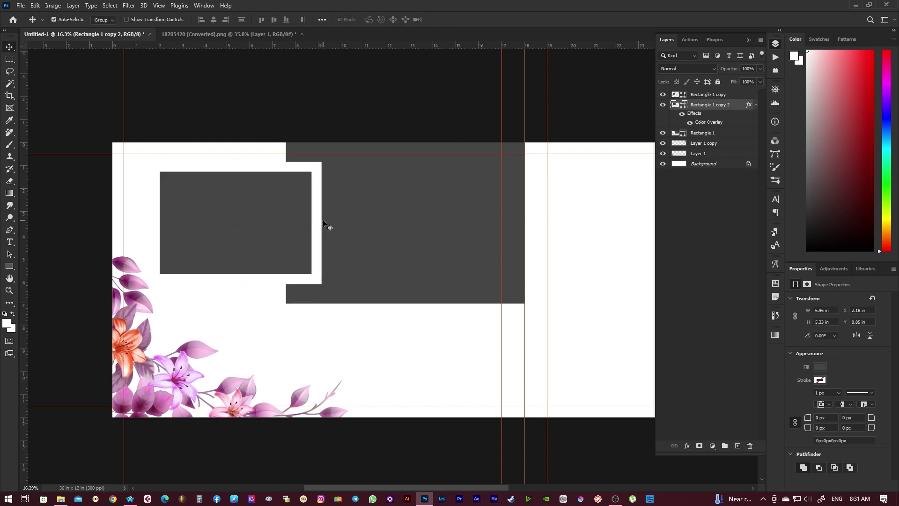
# Alt-drag rectangle copies down below the large top rectangle
pyautogui.scroll(-3, 326, 225)
pyautogui.hscroll(3, 305, 234)
pyautogui.moveTo(182, 170)
pyautogui.mouseDown()
pyautogui.moveTo(248, 284)
pyautogui.moveTo(210, 271)
pyautogui.moveTo(296, 279)
pyautogui.mouseUp()
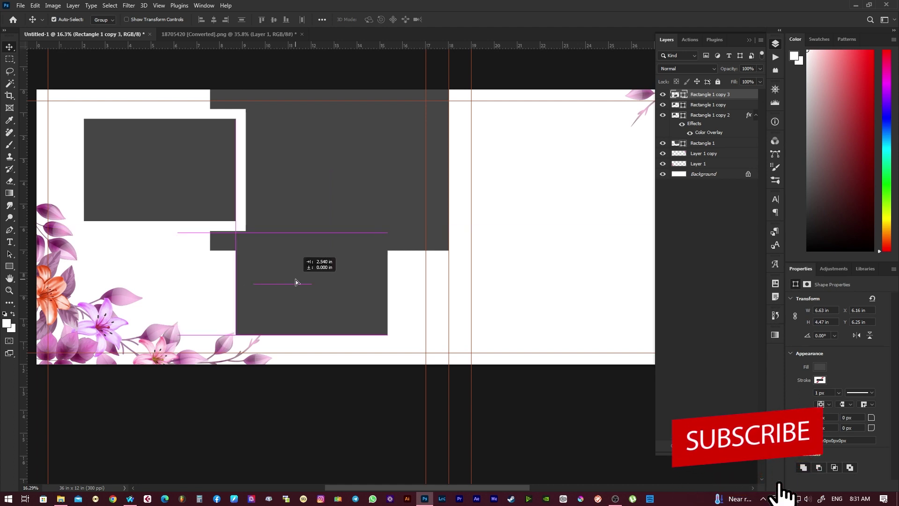
pyautogui.moveTo(296, 279); pyautogui.dragTo(282, 281)
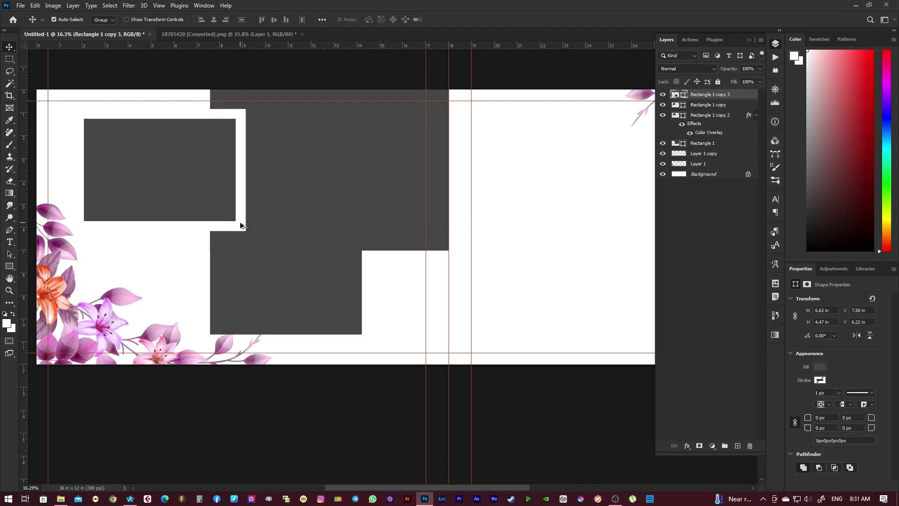
pyautogui.moveTo(240, 225); pyautogui.dragTo(366, 344)
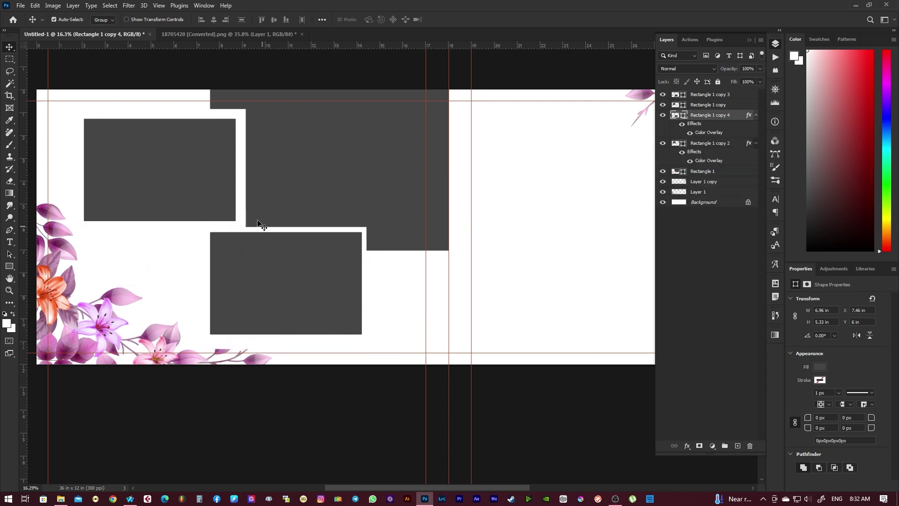
# Shrink the top white frame slightly and trim its height
pyautogui.click(241, 209)
pyautogui.hotkey('ctrl', 't')
pyautogui.moveTo(245, 109); pyautogui.dragTo(240, 113)
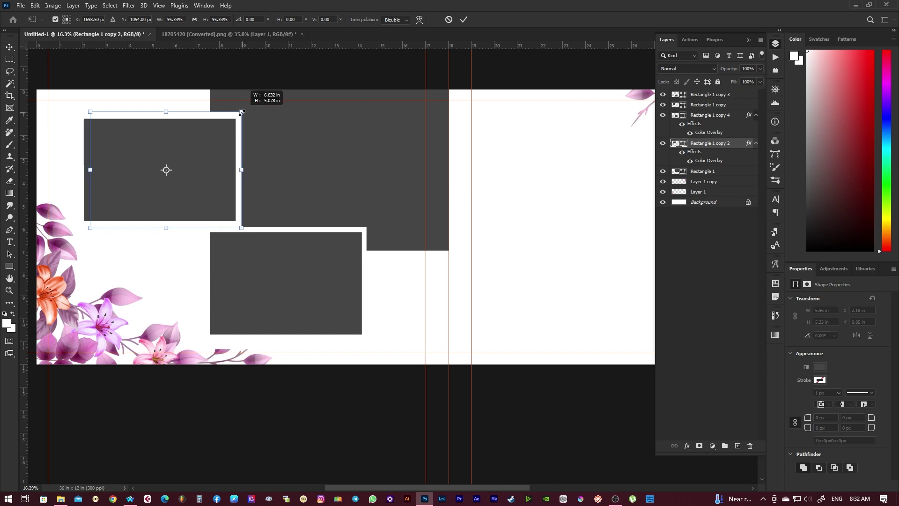
pyautogui.press('Return')
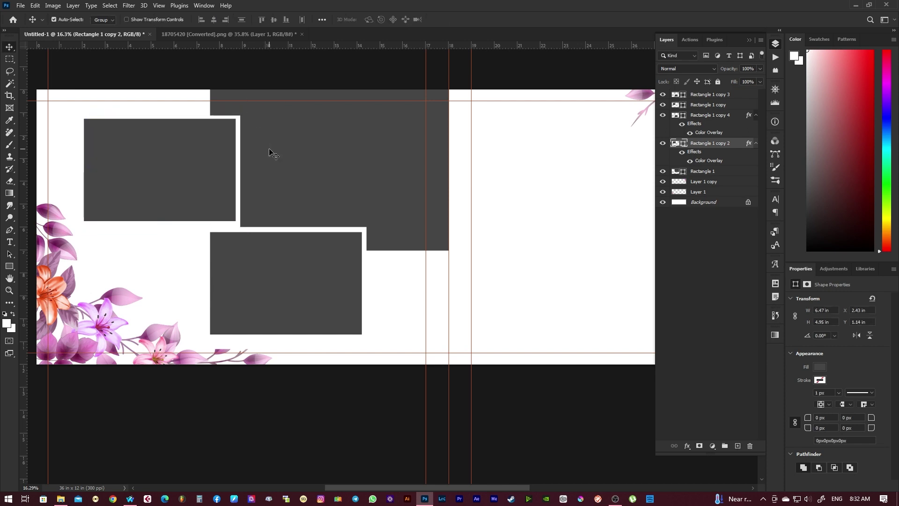
pyautogui.hotkey('ctrl', 't')
pyautogui.moveTo(191, 229); pyautogui.dragTo(190, 226)
pyautogui.press('Return')
# Nudge Rectangle 1 copy down and extend the lower gray rectangle further left
pyautogui.click(262, 251)
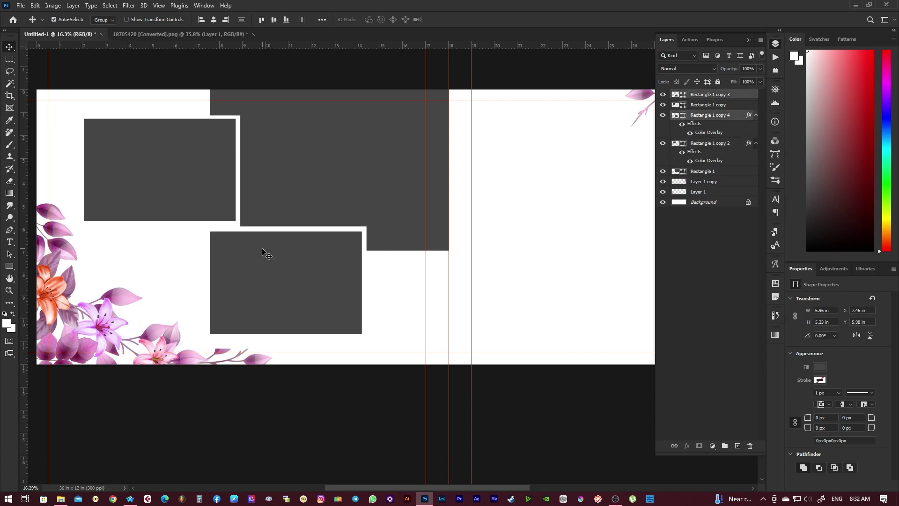
pyautogui.rightClick(216, 193)
pyautogui.click(216, 194)
pyautogui.moveTo(217, 190); pyautogui.dragTo(218, 194)
pyautogui.moveTo(348, 284)
pyautogui.mouseDown()
pyautogui.moveTo(340, 279)
pyautogui.moveTo(354, 281)
pyautogui.mouseUp()
pyautogui.click(298, 276)
pyautogui.hotkey('ctrl', 't')
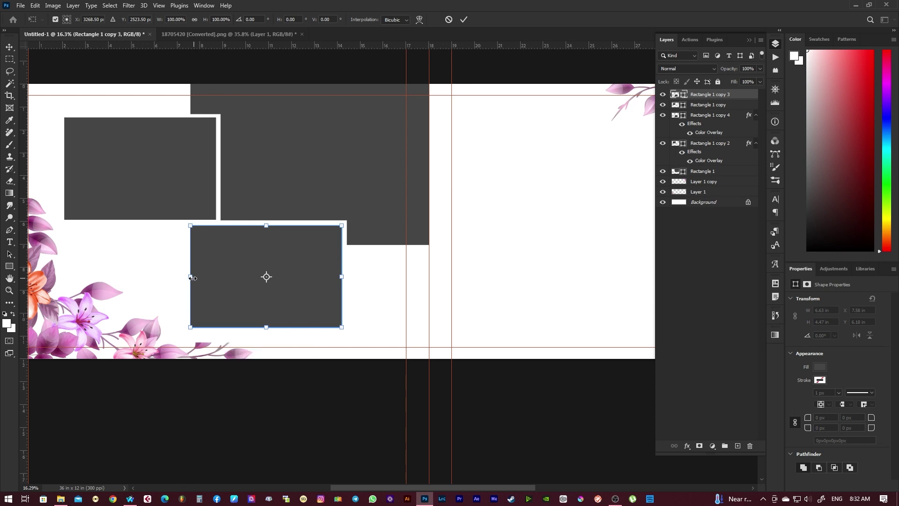
pyautogui.moveTo(190, 276); pyautogui.dragTo(164, 276)
pyautogui.press('Return')
pyautogui.press('Tab')
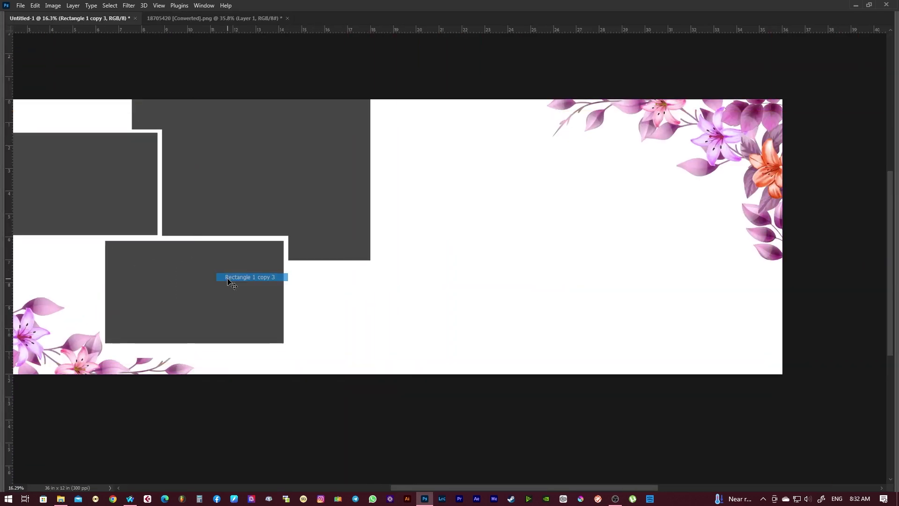
# Place two rectangle copies on the right page, shrinking one into a small box
pyautogui.moveTo(228, 280)
pyautogui.mouseDown()
pyautogui.moveTo(566, 307)
pyautogui.moveTo(397, 315)
pyautogui.moveTo(369, 215)
pyautogui.mouseUp()
pyautogui.moveTo(368, 219); pyautogui.dragTo(531, 309)
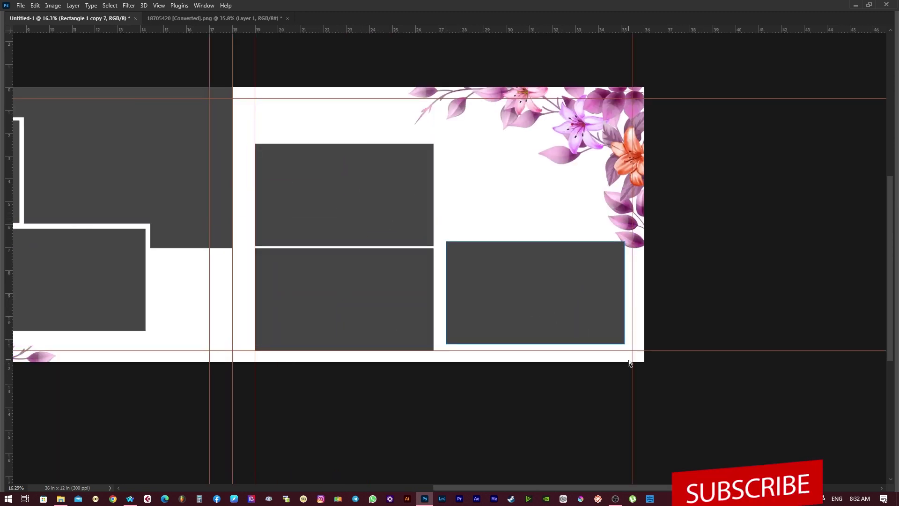
pyautogui.hotkey('ctrl', 't')
pyautogui.moveTo(624, 343); pyautogui.dragTo(487, 311)
pyautogui.press('Return')
# Build a column of three small boxes beside a tall rectangle
pyautogui.moveTo(431, 313)
pyautogui.mouseDown()
pyautogui.moveTo(389, 304)
pyautogui.moveTo(379, 214)
pyautogui.moveTo(388, 245)
pyautogui.moveTo(465, 290)
pyautogui.mouseUp()
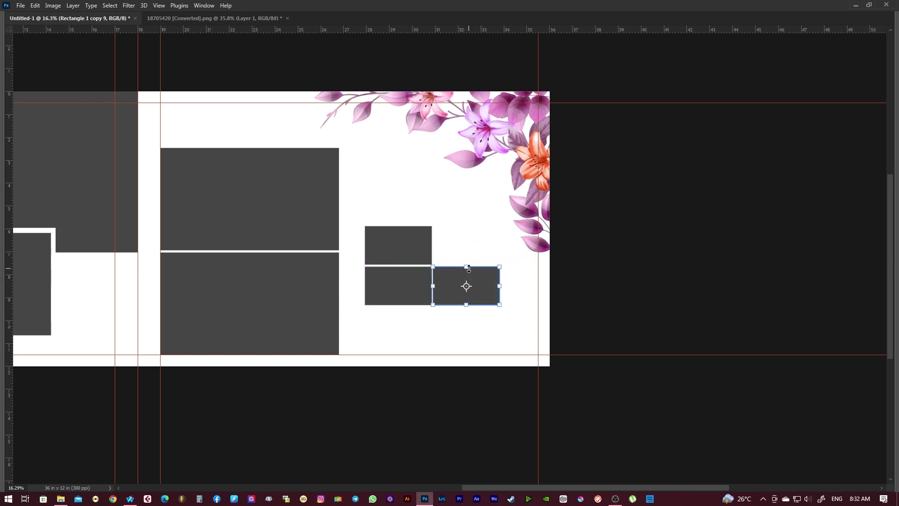
pyautogui.moveTo(467, 268); pyautogui.dragTo(467, 199)
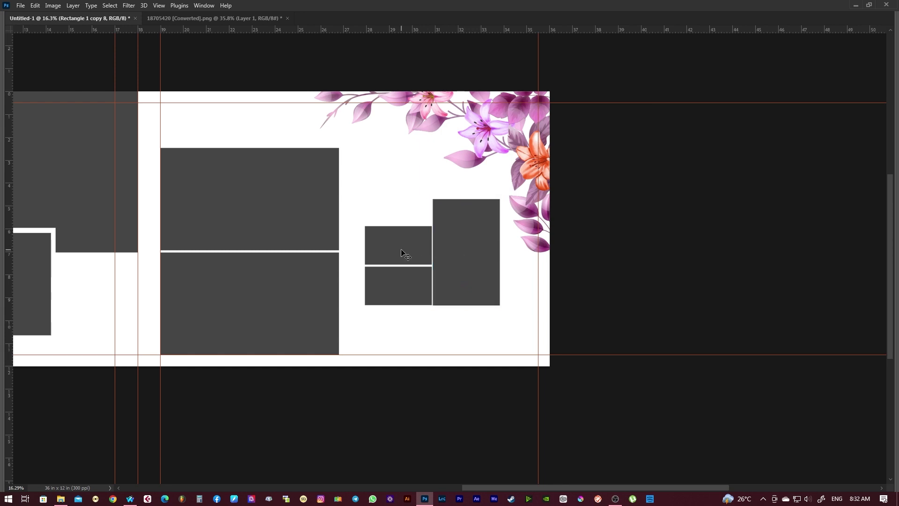
pyautogui.moveTo(401, 248); pyautogui.dragTo(410, 283)
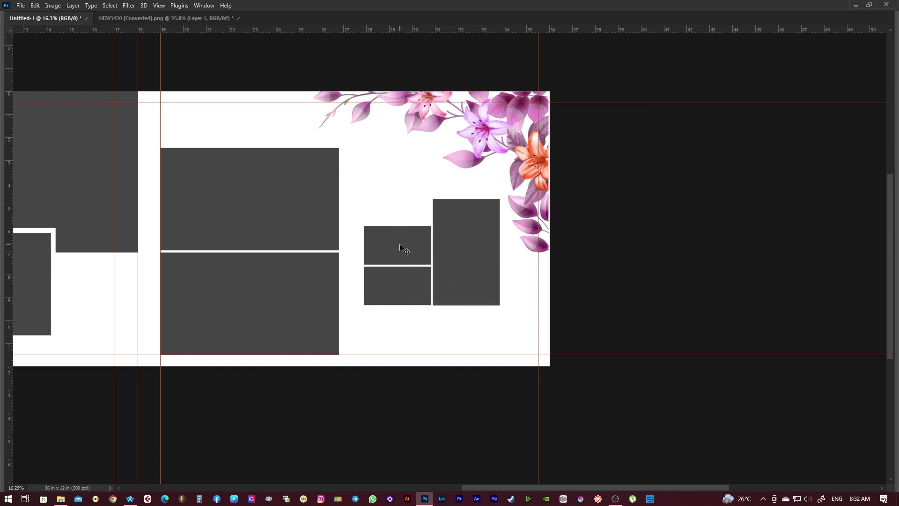
pyautogui.moveTo(402, 247); pyautogui.dragTo(405, 297)
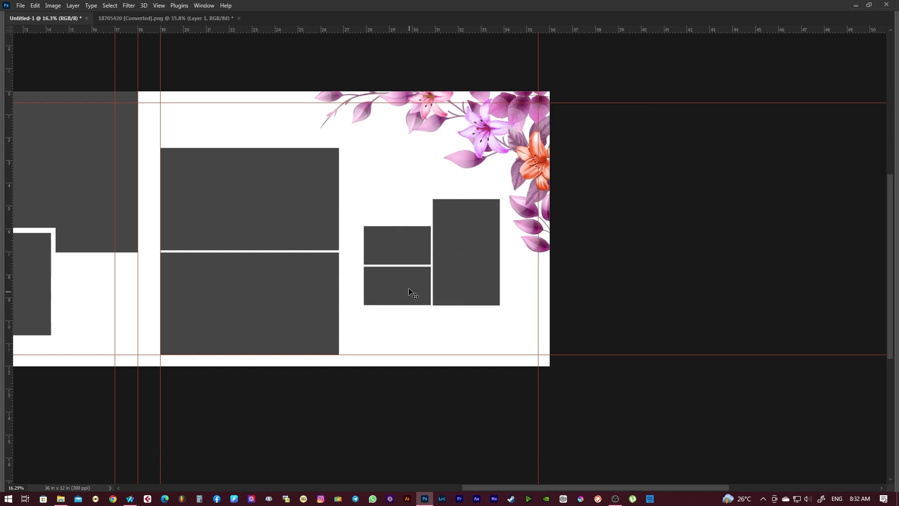
pyautogui.click(392, 253)
pyautogui.moveTo(397, 226); pyautogui.dragTo(396, 188)
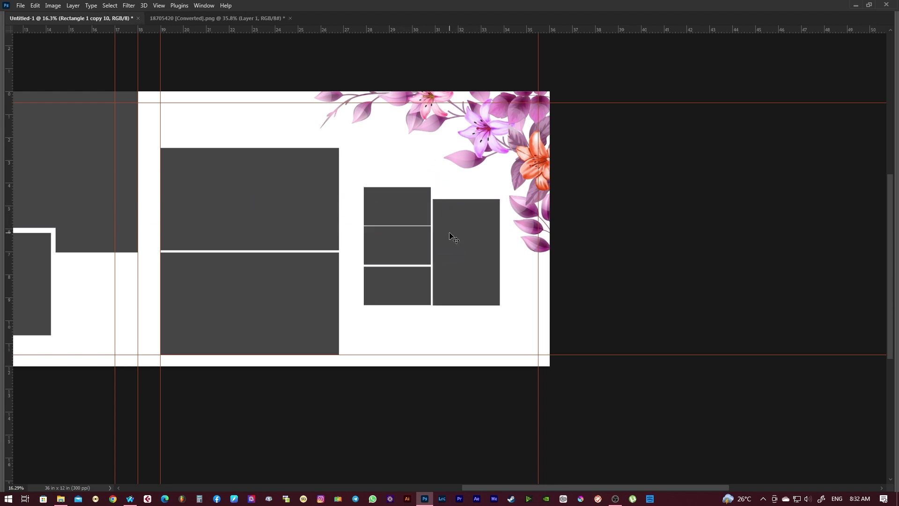
pyautogui.keyDown('shift'); pyautogui.click(411, 289); pyautogui.keyUp('shift')
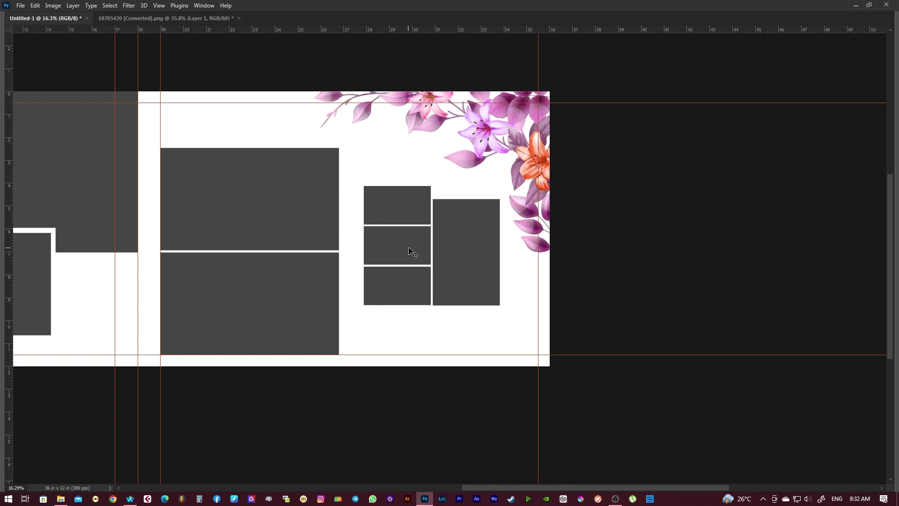
pyautogui.moveTo(409, 247); pyautogui.dragTo(408, 261)
pyautogui.rightClick(438, 263)
pyautogui.moveTo(440, 254); pyautogui.dragTo(451, 260)
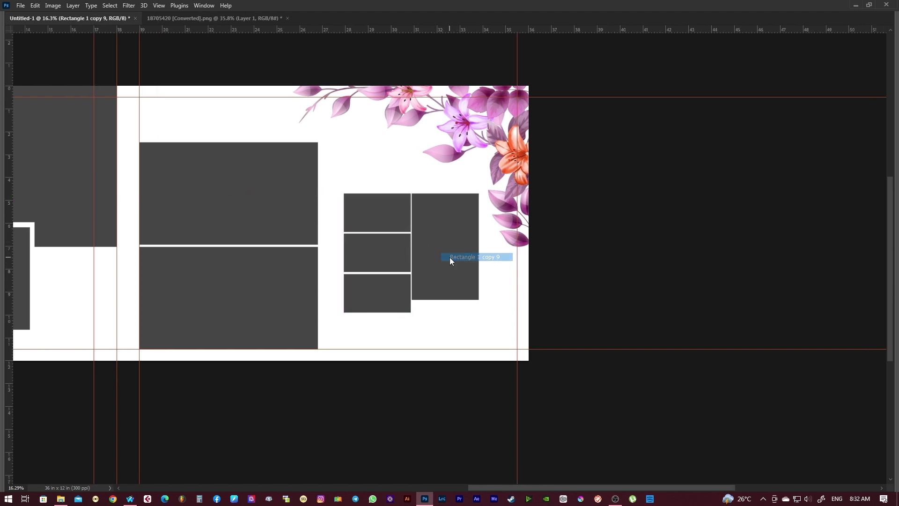
# Stretch both large right-page boxes upward toward the top
pyautogui.rightClick(253, 187)
pyautogui.click(263, 190)
pyautogui.keyDown('shift'); pyautogui.click(253, 279); pyautogui.keyUp('shift')
pyautogui.hotkey('ctrl', 't')
pyautogui.moveTo(229, 141); pyautogui.dragTo(229, 97)
pyautogui.press('Return')
# Add a wide copy of the large box along the page bottom
pyautogui.click(253, 161)
pyautogui.moveTo(253, 161); pyautogui.dragTo(392, 360)
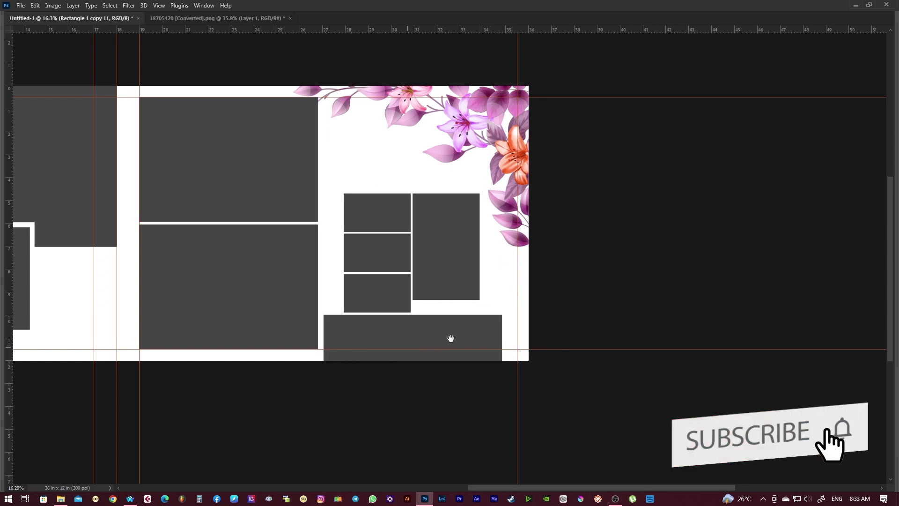
pyautogui.press('Tab')
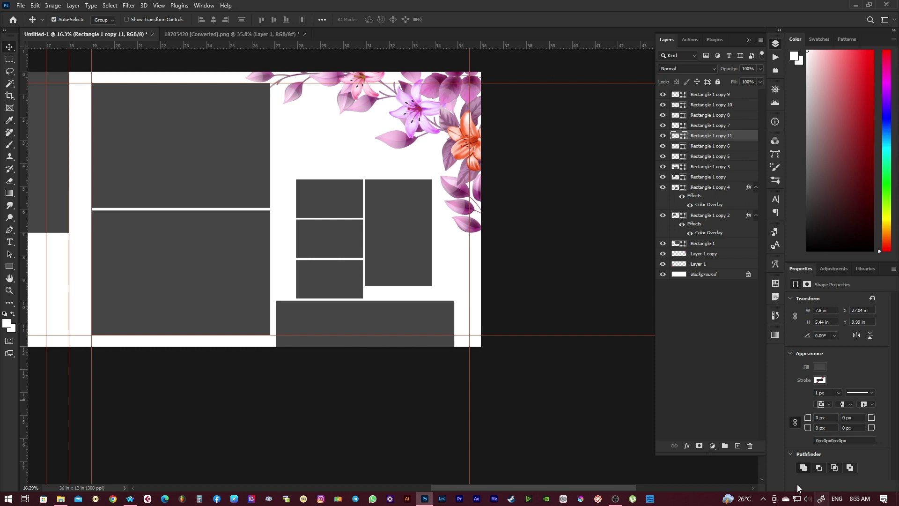
# Fill the right page's bottom bar with a purple swatch from the Pastel group
pyautogui.click(818, 39)
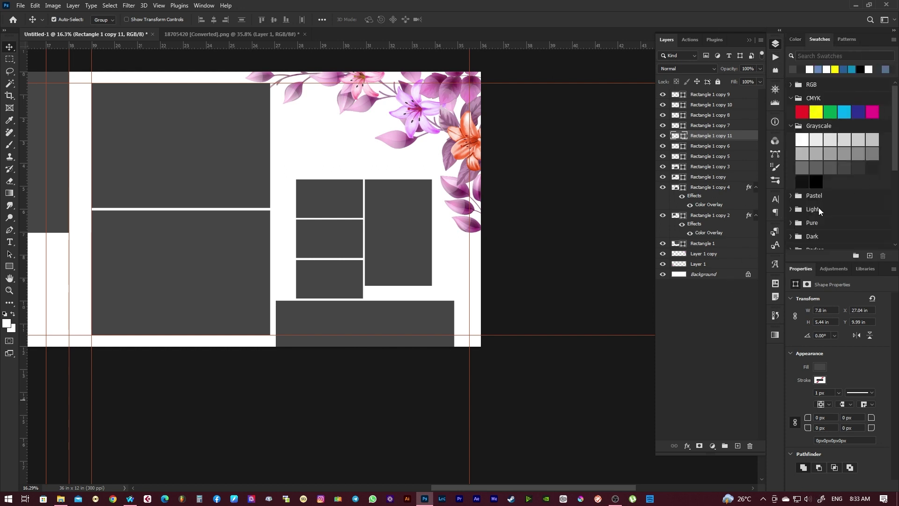
pyautogui.click(791, 195)
pyautogui.scroll(-2, 820, 177)
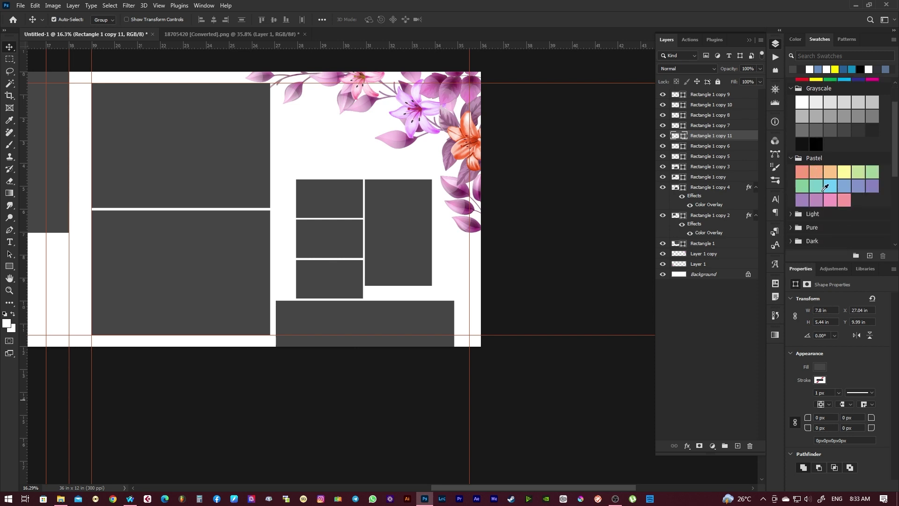
pyautogui.scroll(-1, 820, 177)
pyautogui.click(817, 193)
# Stretch the purple bar rightward so it reaches the canvas edge
pyautogui.rightClick(392, 308)
pyautogui.click(397, 313)
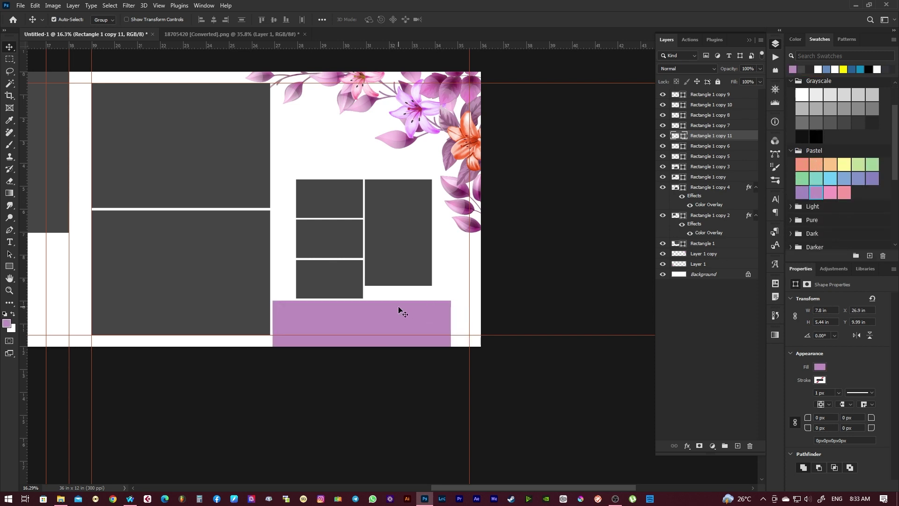
pyautogui.hotkey('ctrl', 't')
pyautogui.moveTo(451, 323); pyautogui.dragTo(482, 323)
pyautogui.press('Return')
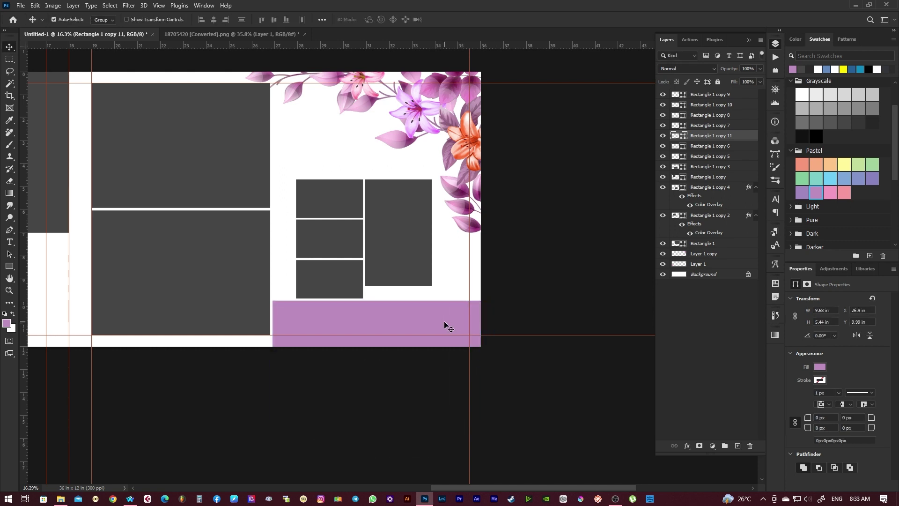
# Place a purple copy at the left page's top-left corner
pyautogui.press('Tab')
pyautogui.moveTo(771, 374)
pyautogui.keyDown('alt'); pyautogui.mouseDown()
pyautogui.moveTo(133, 156)
pyautogui.moveTo(150, 126)
pyautogui.mouseUp(); pyautogui.keyUp('alt')
pyautogui.click(124, 180)
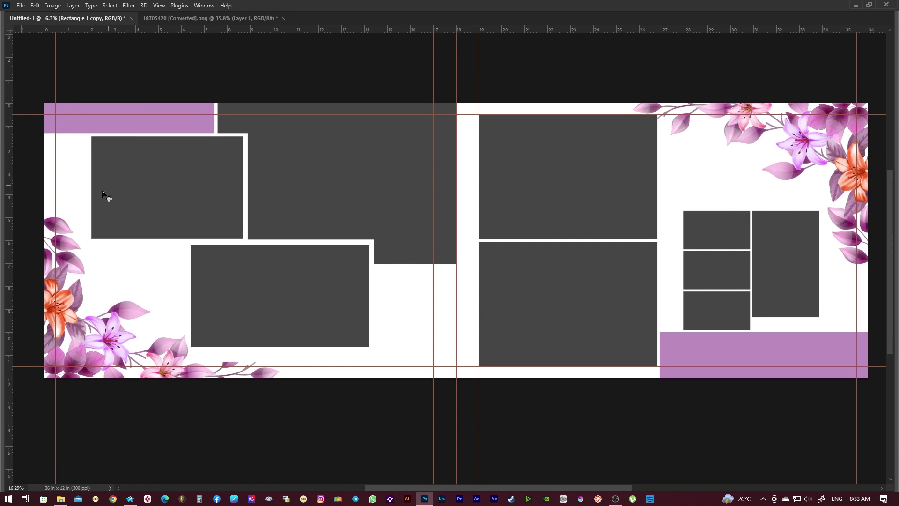
# Widen the upper-left gray frame so its left edge meets the guide
pyautogui.hotkey('ctrl', 't')
pyautogui.moveTo(91, 187); pyautogui.dragTo(55, 183)
pyautogui.press('Return')
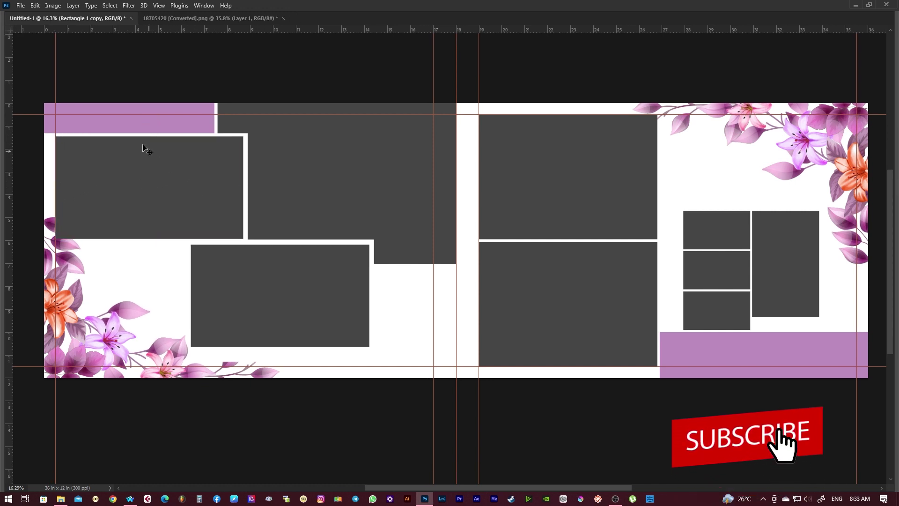
# Add a purple bar along the left page's bottom, behind the gray frames
pyautogui.moveTo(136, 131)
pyautogui.mouseDown()
pyautogui.moveTo(405, 389)
pyautogui.moveTo(379, 385)
pyautogui.mouseUp()
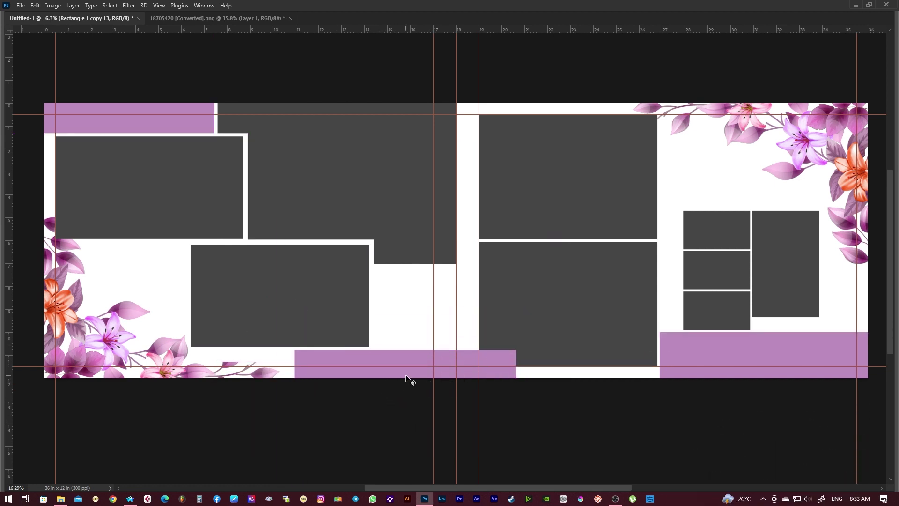
pyautogui.hotkey('ctrl', '[')
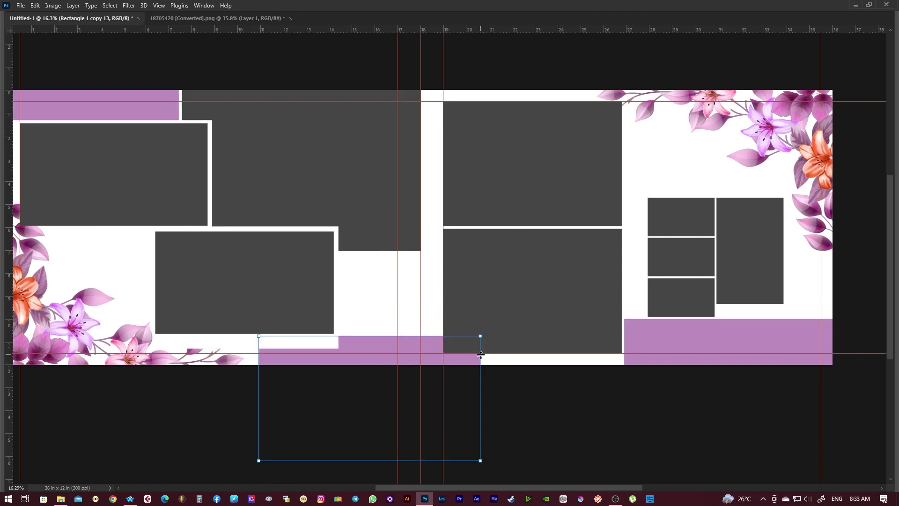
pyautogui.press('Tab')
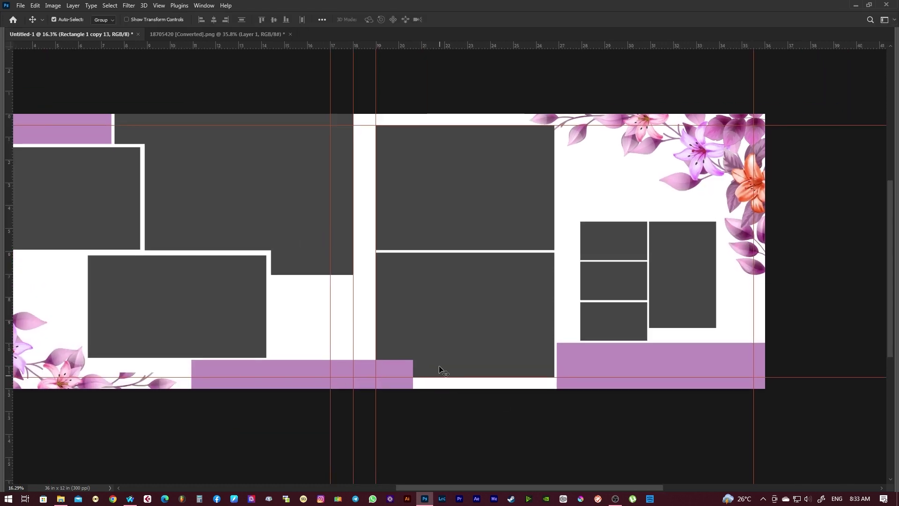
pyautogui.rightClick(443, 372)
pyautogui.click(461, 338)
pyautogui.hotkey('ctrl', 't')
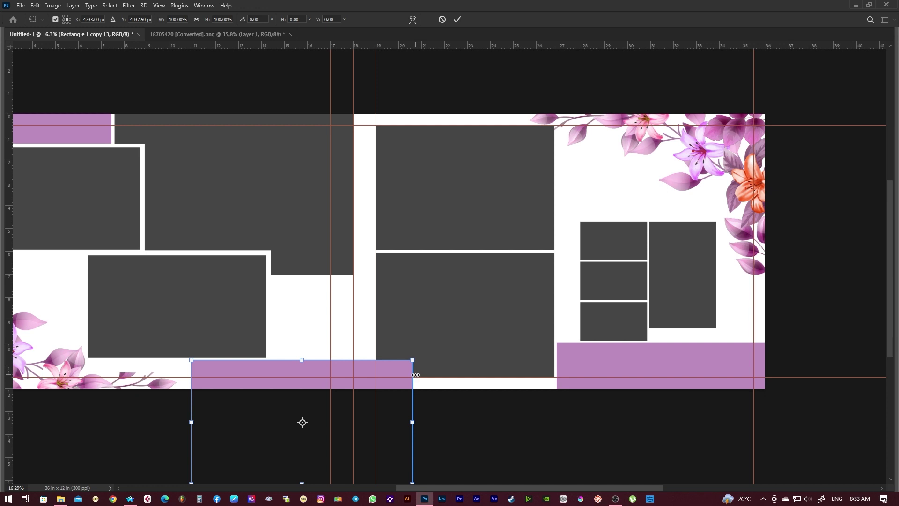
pyautogui.press('Return')
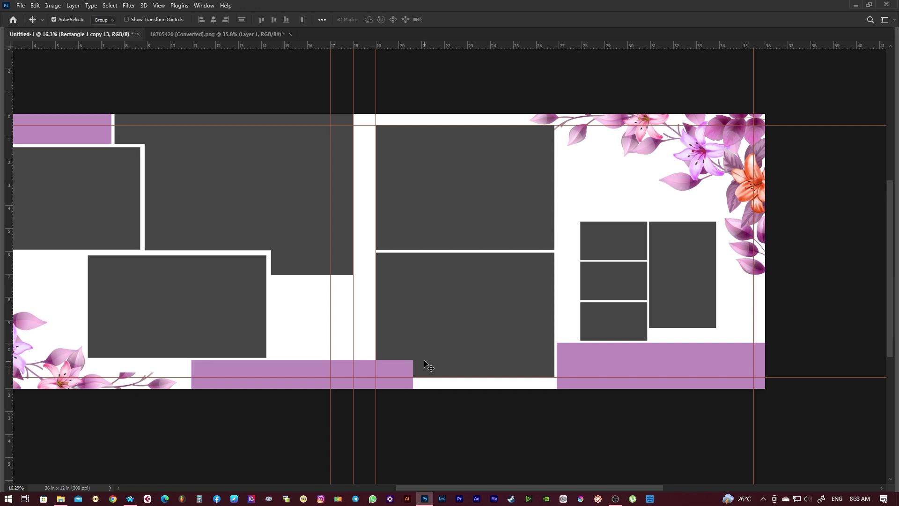
# Place a shrunken purple copy behind the lower right-page gray frame
pyautogui.click(433, 352)
pyautogui.hotkey('ctrl', ']')
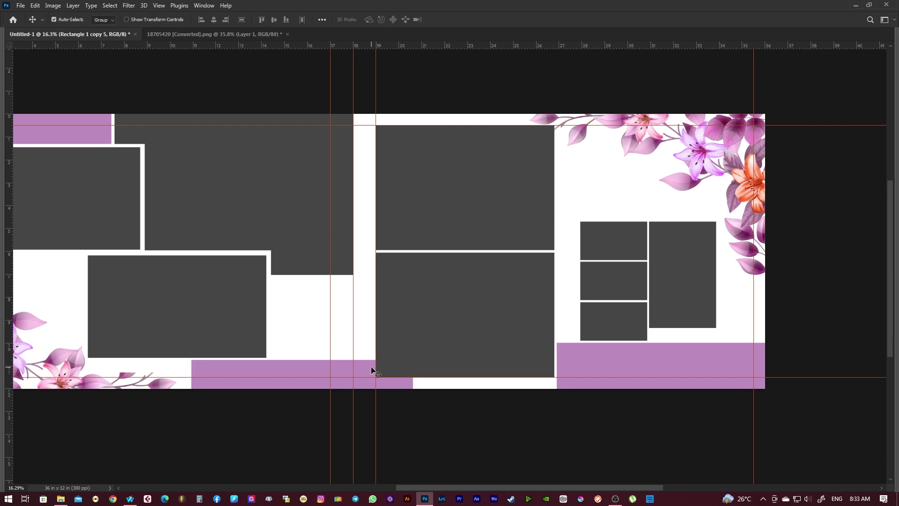
pyautogui.moveTo(359, 370); pyautogui.dragTo(468, 357)
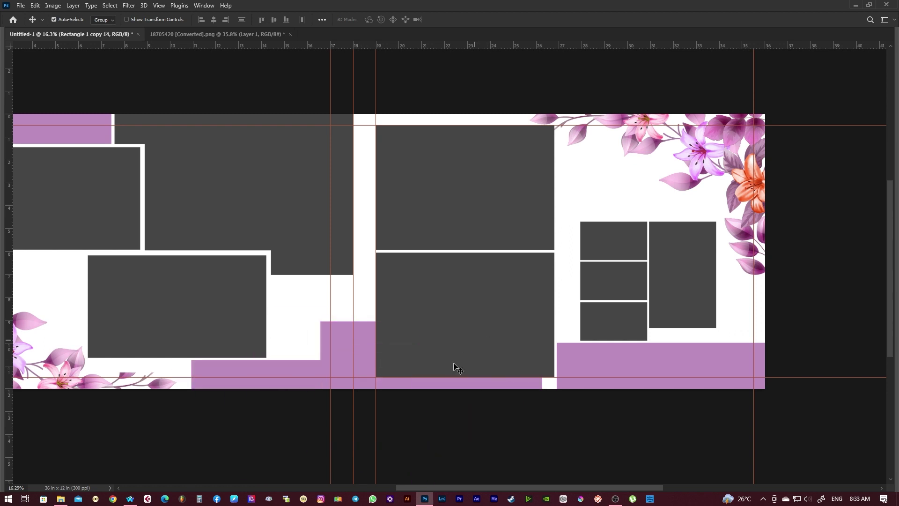
pyautogui.moveTo(364, 368); pyautogui.dragTo(402, 304)
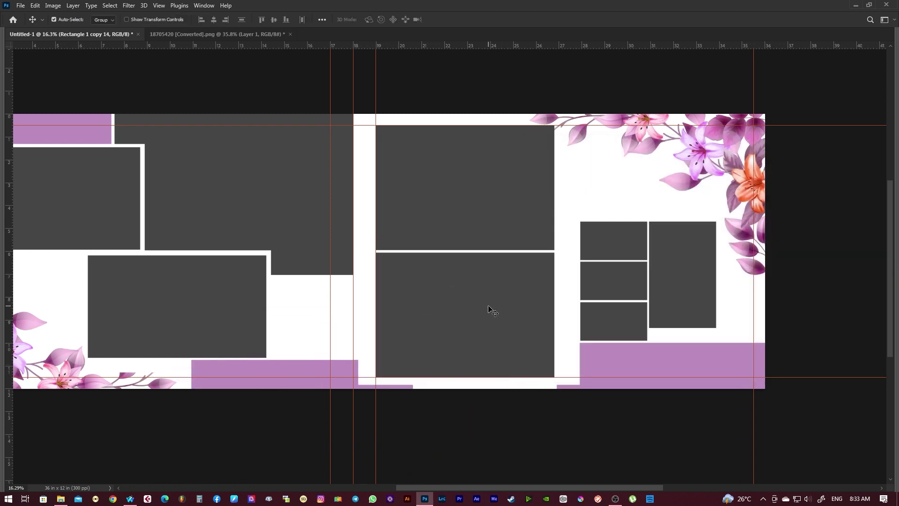
pyautogui.hotkey('ctrl', 't')
pyautogui.moveTo(580, 381); pyautogui.dragTo(568, 378)
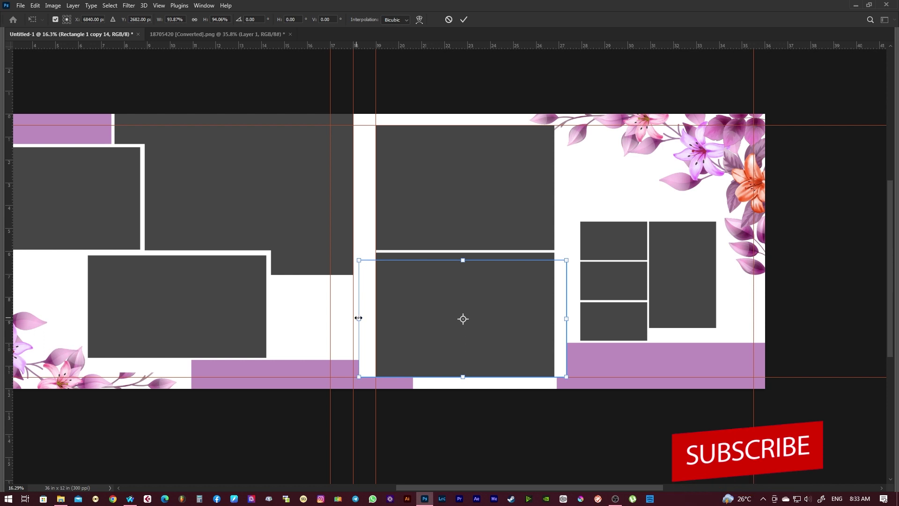
pyautogui.moveTo(359, 318); pyautogui.dragTo(367, 318)
pyautogui.moveTo(566, 318); pyautogui.dragTo(561, 319)
pyautogui.press('Return')
# Preview the spread full screen with the guides hidden
pyautogui.hotkey('ctrl', ';')
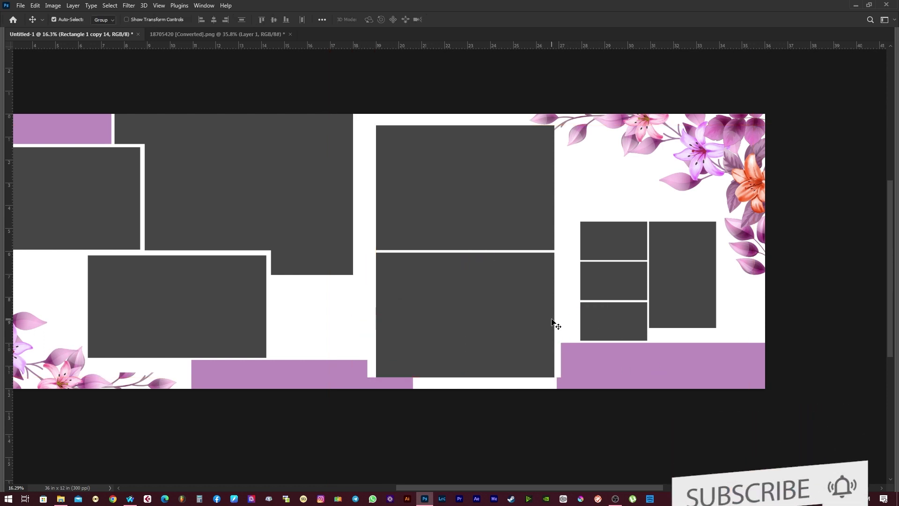
pyautogui.press('f')
pyautogui.press('f')
pyautogui.press('f')
pyautogui.hotkey('ctrl', ';')
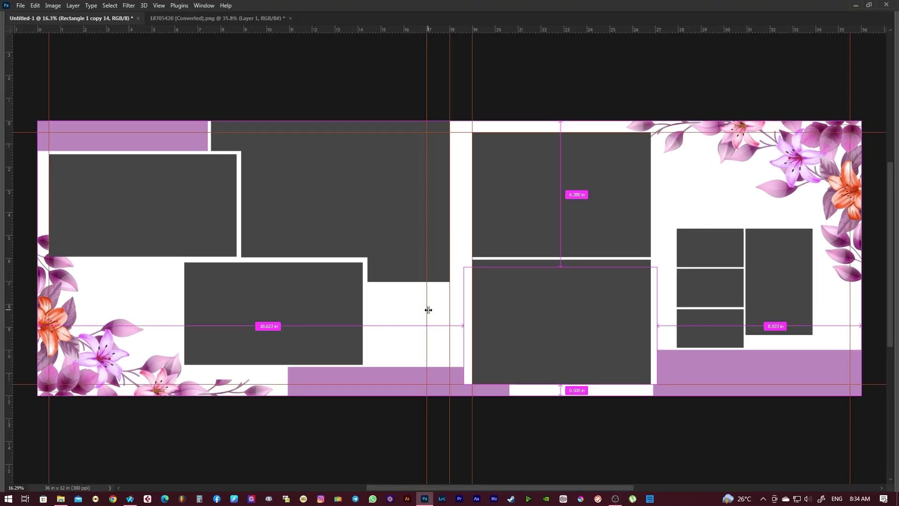
# Make the tall right-page frame (Rectangle 1 copy 9) taller
pyautogui.hotkey('ctrl', '-')
pyautogui.hotkey('ctrl', '-')
pyautogui.scroll(3, 603, 276)
pyautogui.scroll(2, 524, 321)
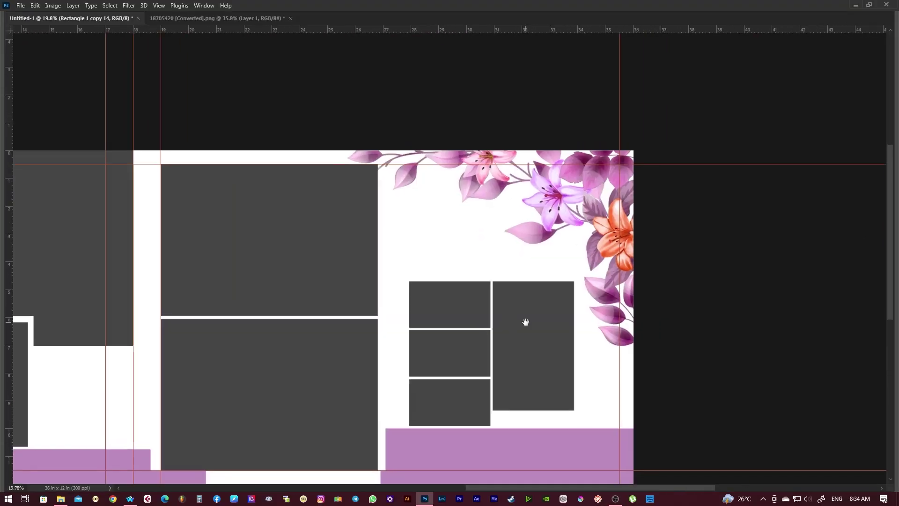
pyautogui.rightClick(445, 294)
pyautogui.click(464, 302)
pyautogui.rightClick(404, 307)
pyautogui.click(421, 319)
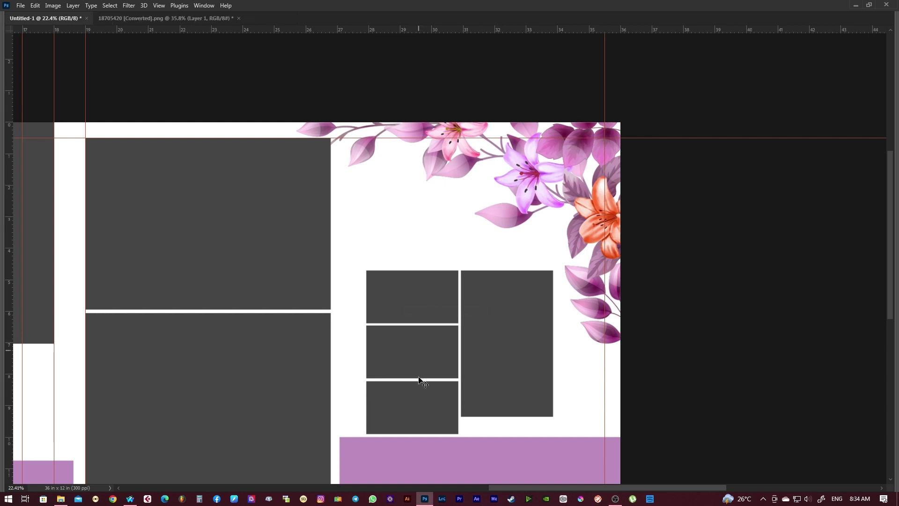
pyautogui.rightClick(415, 295)
pyautogui.click(433, 297)
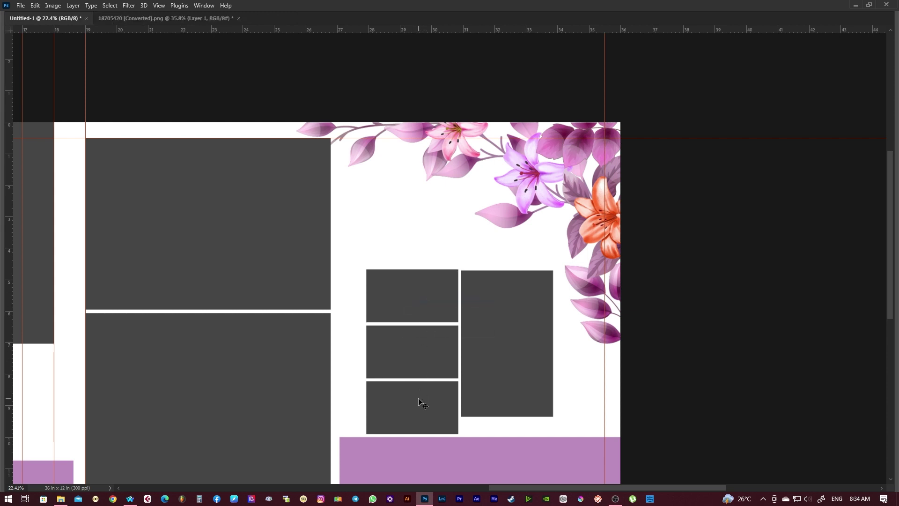
pyautogui.rightClick(482, 341)
pyautogui.click(501, 345)
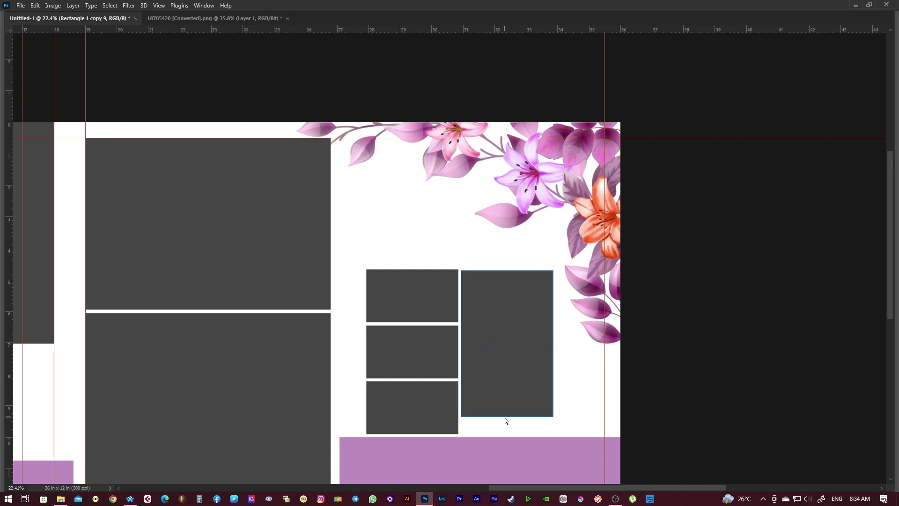
pyautogui.moveTo(506, 416); pyautogui.dragTo(506, 434)
# Move the four right-page frames up and left together and apply the tall frame's width
pyautogui.keyDown('shift'); pyautogui.click(445, 406); pyautogui.keyUp('shift')
pyautogui.keyDown('shift'); pyautogui.click(431, 305); pyautogui.keyUp('shift')
pyautogui.moveTo(507, 352); pyautogui.dragTo(476, 343)
pyautogui.hotkey('shift', 'Down')
pyautogui.hotkey('shift', 'Down')
pyautogui.hotkey('shift', 'Down')
pyautogui.hotkey('shift', 'Down')
pyautogui.hotkey('shift', 'Down')
pyautogui.moveTo(510, 335)
pyautogui.mouseDown()
pyautogui.moveTo(474, 334)
pyautogui.moveTo(517, 350)
pyautogui.mouseUp()
pyautogui.rightClick(466, 322)
pyautogui.click(487, 323)
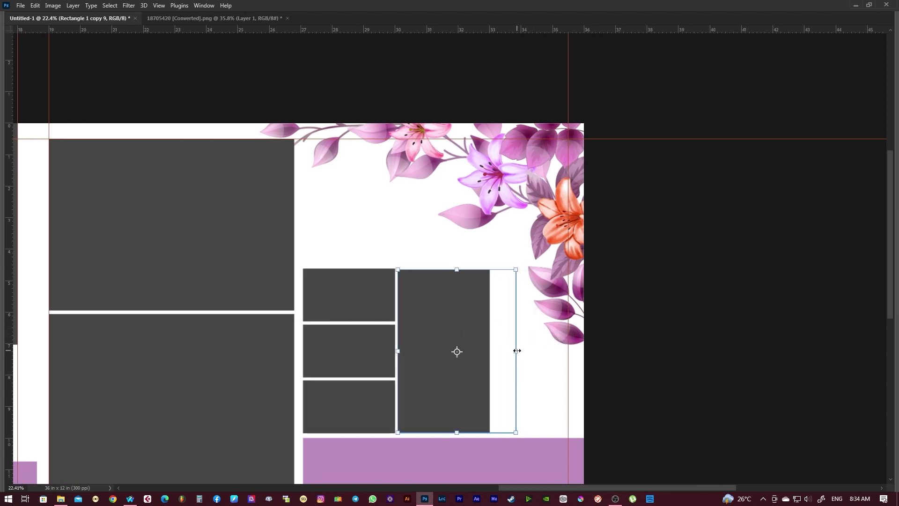
pyautogui.press('Return')
# Duplicate the top small frame twice to form a pair of small boxes across the top
pyautogui.moveTo(427, 305); pyautogui.dragTo(457, 315)
pyautogui.rightClick(388, 294)
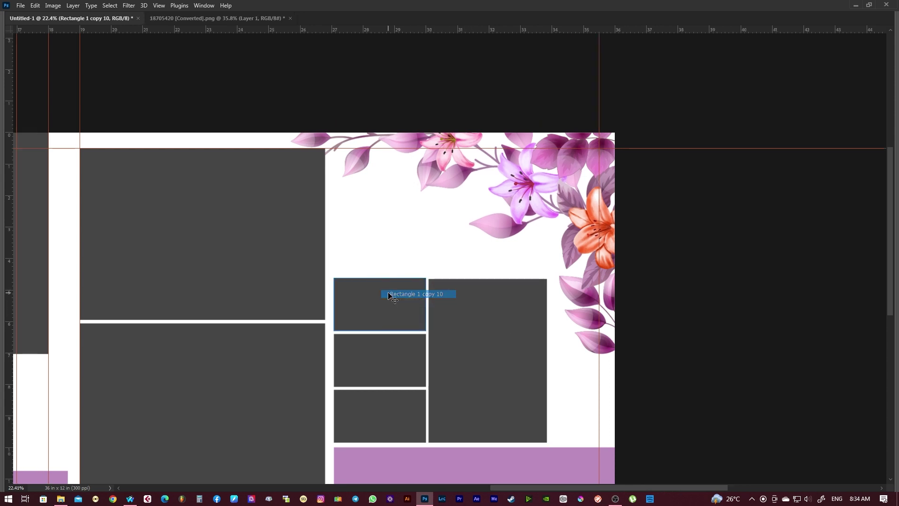
pyautogui.click(389, 355)
pyautogui.rightClick(371, 294)
pyautogui.click(397, 296)
pyautogui.moveTo(436, 254); pyautogui.dragTo(448, 290)
pyautogui.moveTo(400, 366); pyautogui.dragTo(400, 292)
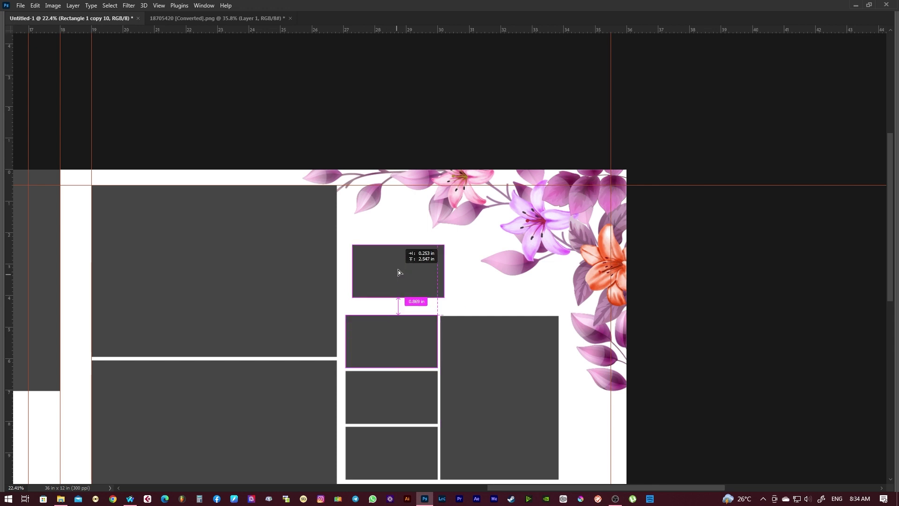
pyautogui.moveTo(473, 277)
pyautogui.mouseDown()
pyautogui.moveTo(488, 298)
pyautogui.moveTo(506, 299)
pyautogui.mouseUp()
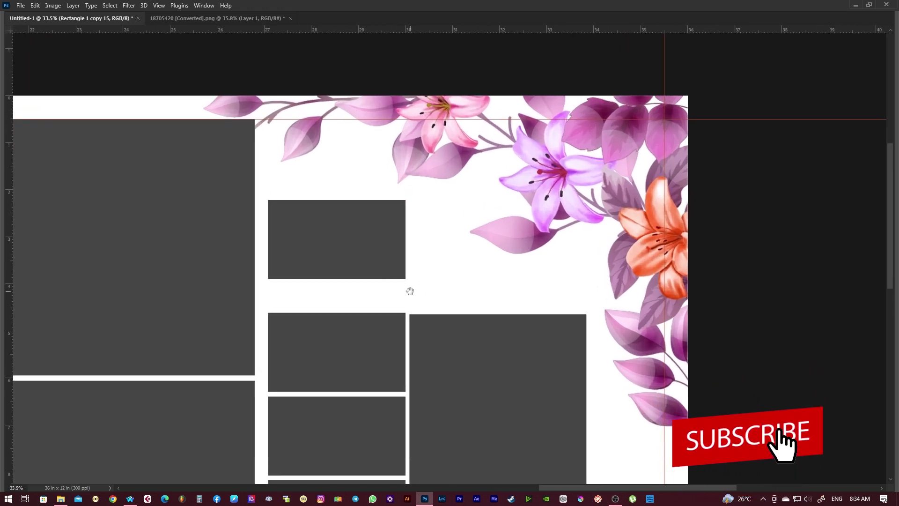
pyautogui.moveTo(347, 250); pyautogui.dragTo(346, 268)
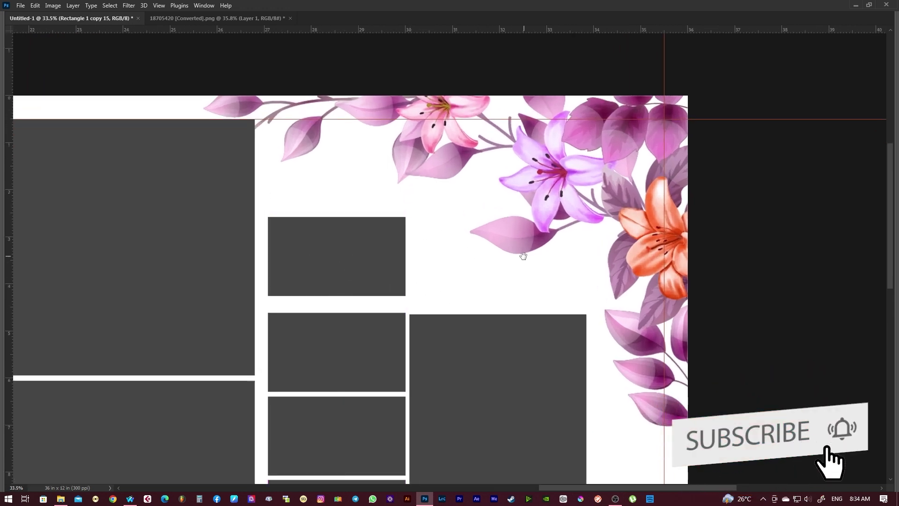
pyautogui.scroll(-1, 387, 253)
pyautogui.scroll(-1, 388, 253)
pyautogui.moveTo(360, 251); pyautogui.dragTo(468, 248)
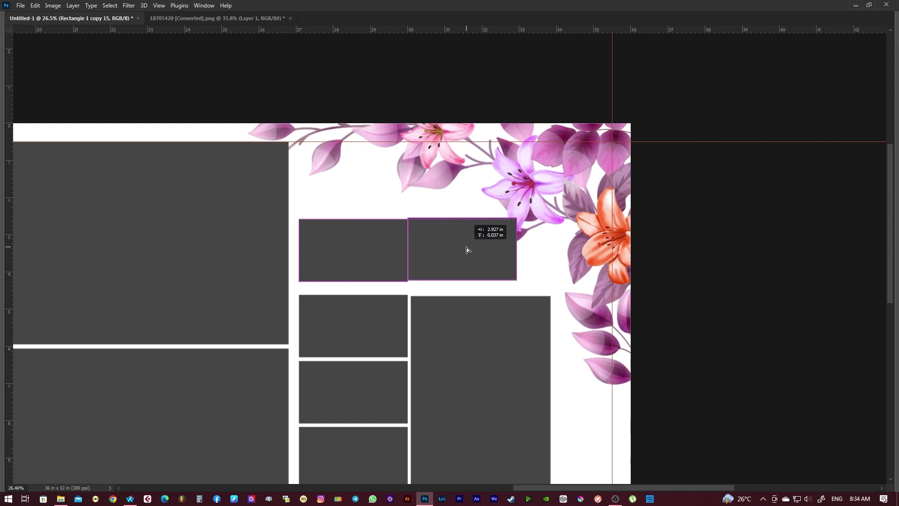
pyautogui.moveTo(467, 246); pyautogui.dragTo(467, 247)
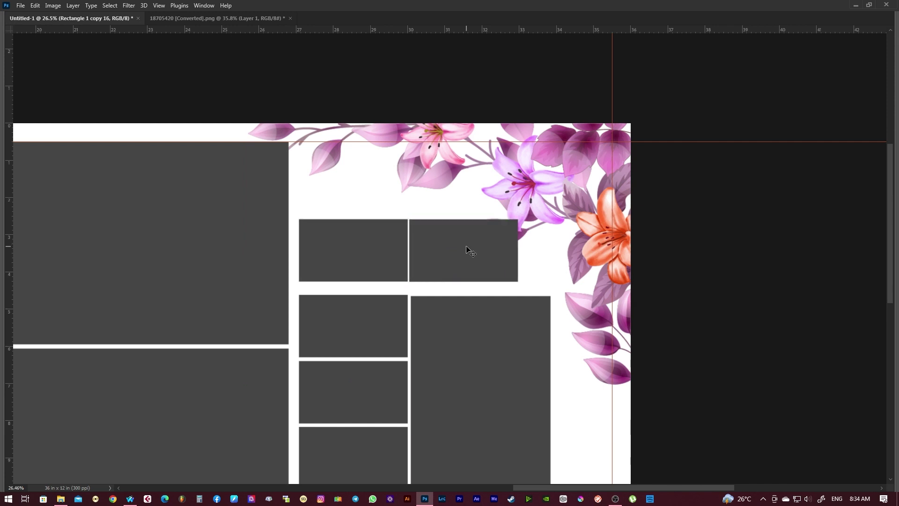
# Delete the large right-page placeholder and stretch the lower one to span both columns
pyautogui.scroll(-3, 379, 257)
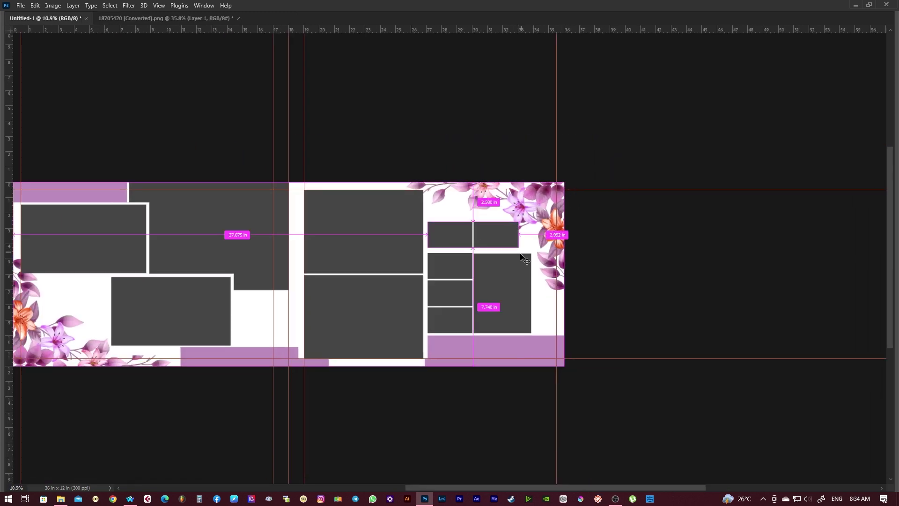
pyautogui.scroll(3, 510, 293)
pyautogui.scroll(2, 511, 292)
pyautogui.scroll(1, 510, 293)
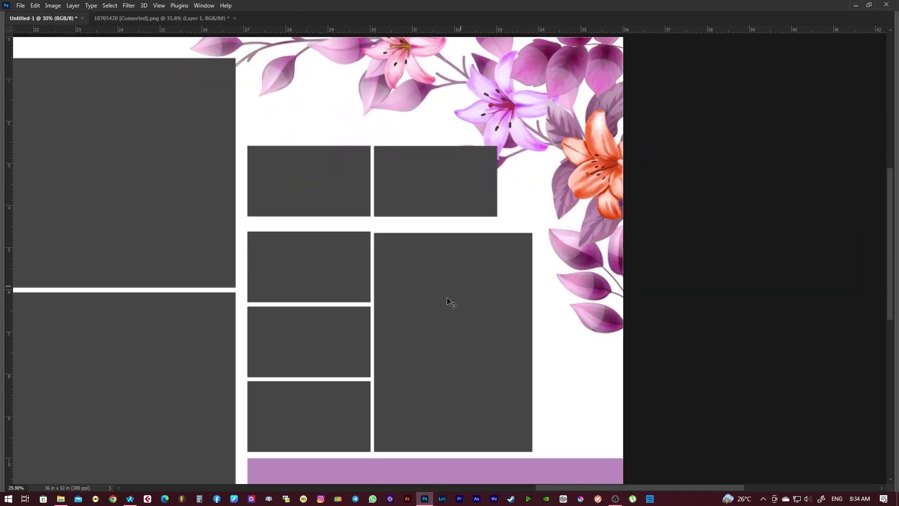
pyautogui.click(424, 313)
pyautogui.press('Delete')
pyautogui.press('Delete')
pyautogui.click(367, 312)
pyautogui.moveTo(371, 307); pyautogui.dragTo(498, 218)
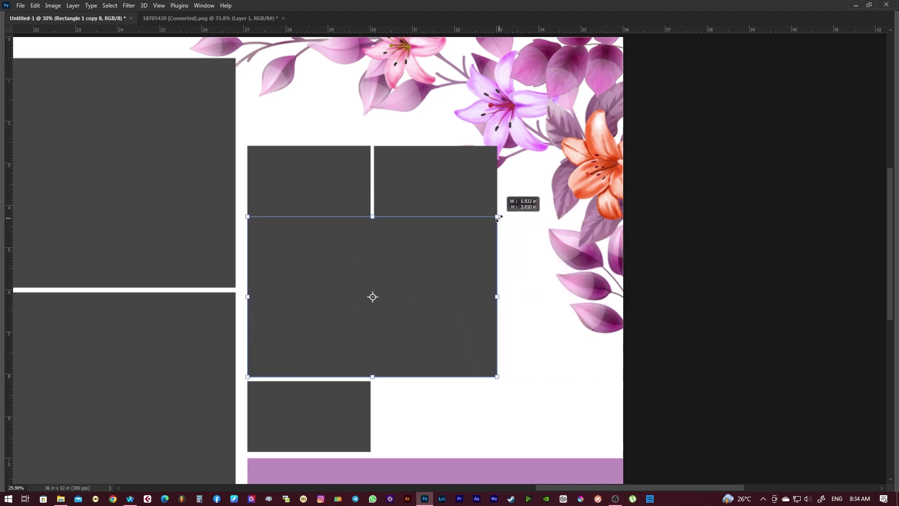
pyautogui.press('Return')
pyautogui.hotkey('shift', 'Down')
pyautogui.hotkey('shift', 'Down')
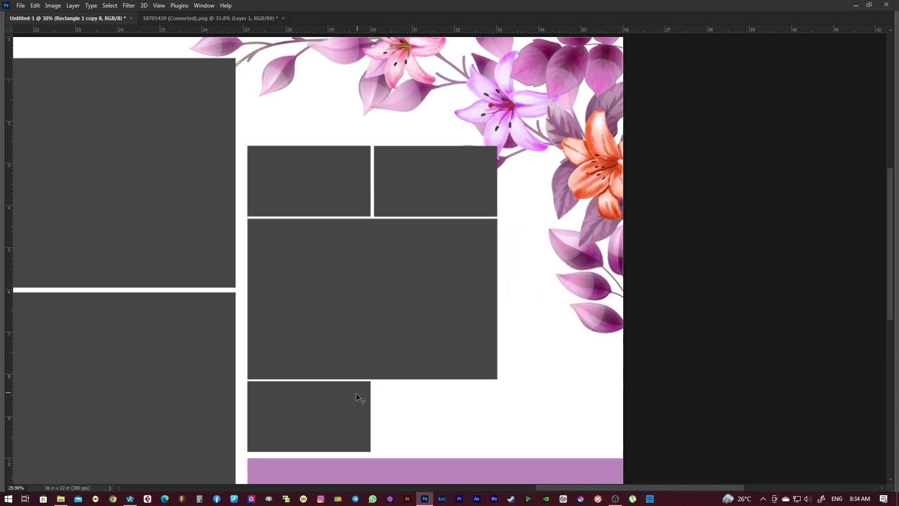
# Duplicate the small bottom placeholder beside itself and align the right-hand boxes to the grid edge
pyautogui.moveTo(292, 423); pyautogui.dragTo(418, 423)
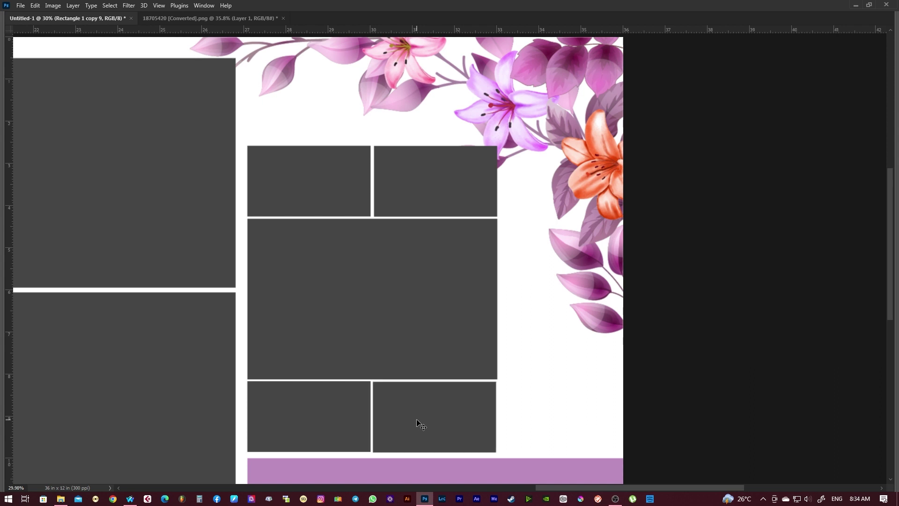
pyautogui.click(462, 415)
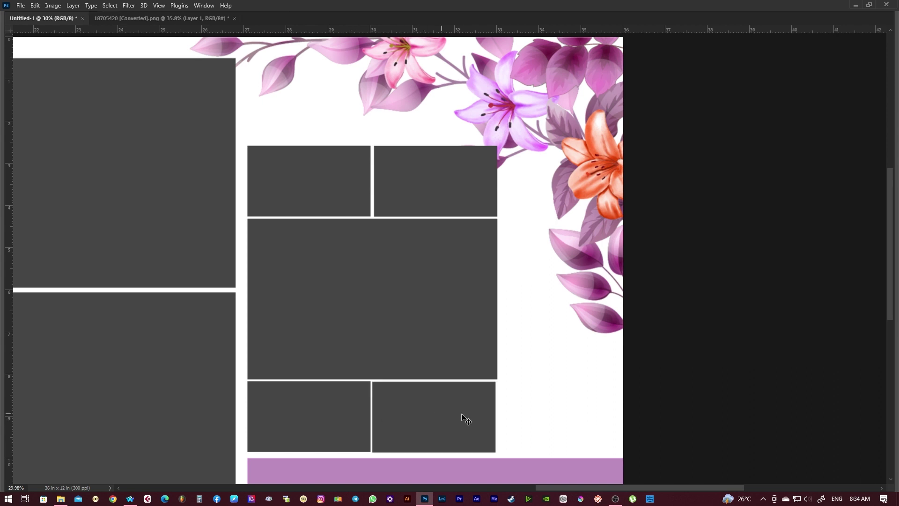
pyautogui.click(494, 421)
pyautogui.moveTo(393, 180)
pyautogui.mouseDown()
pyautogui.moveTo(408, 196)
pyautogui.moveTo(373, 182)
pyautogui.mouseUp()
pyautogui.keyDown('shift'); pyautogui.click(442, 195); pyautogui.keyUp('shift')
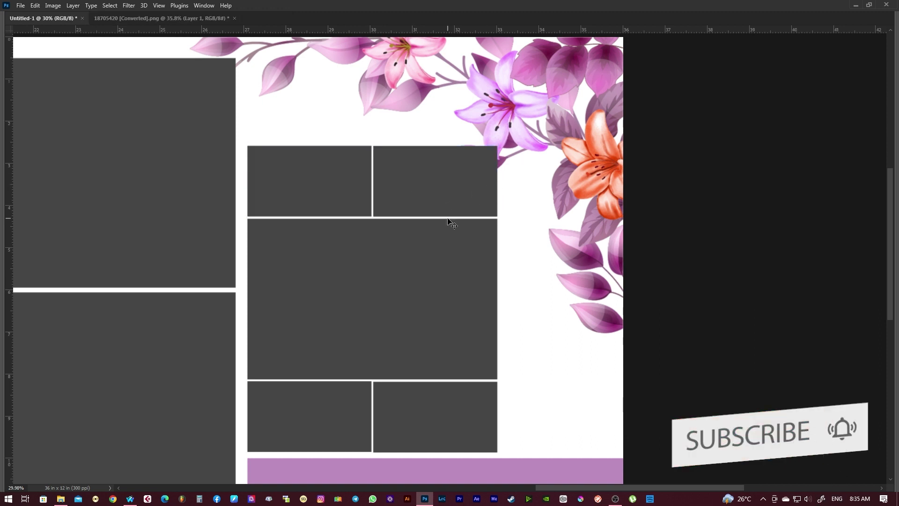
pyautogui.scroll(-1, 468, 243)
# Show the guides and shift the right-page placeholder grid right and up
pyautogui.scroll(-3, 459, 215)
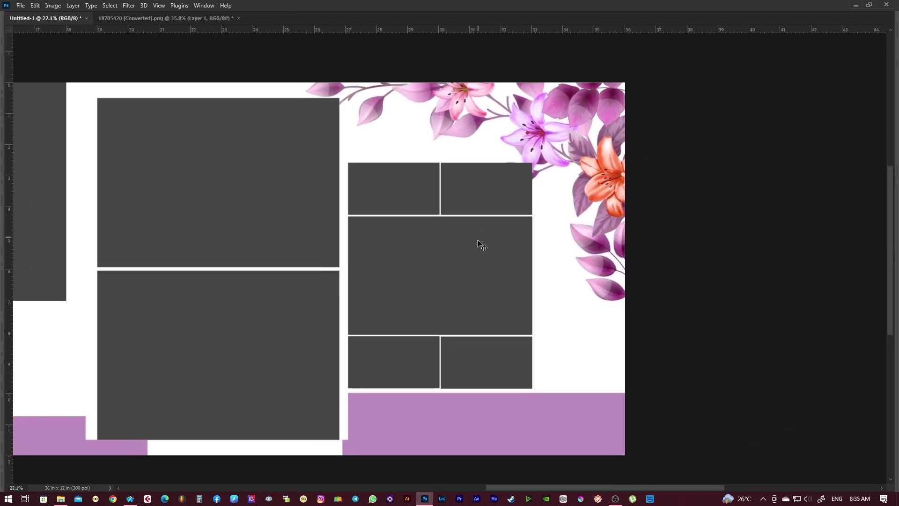
pyautogui.scroll(-1, 492, 211)
pyautogui.scroll(-3, 506, 177)
pyautogui.scroll(1, 608, 290)
pyautogui.scroll(2, 424, 262)
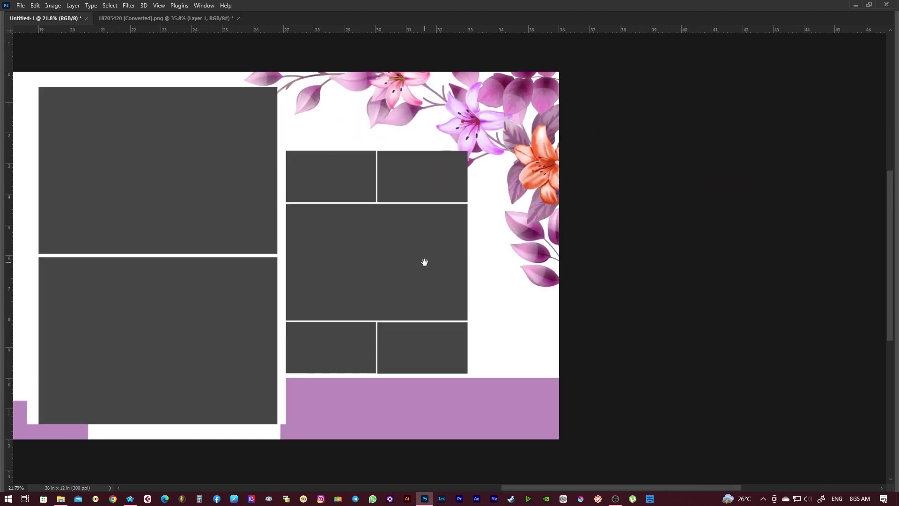
pyautogui.hscroll(1, 440, 295)
pyautogui.hotkey('ctrl', ';')
pyautogui.rightClick(332, 328)
pyautogui.click(346, 330)
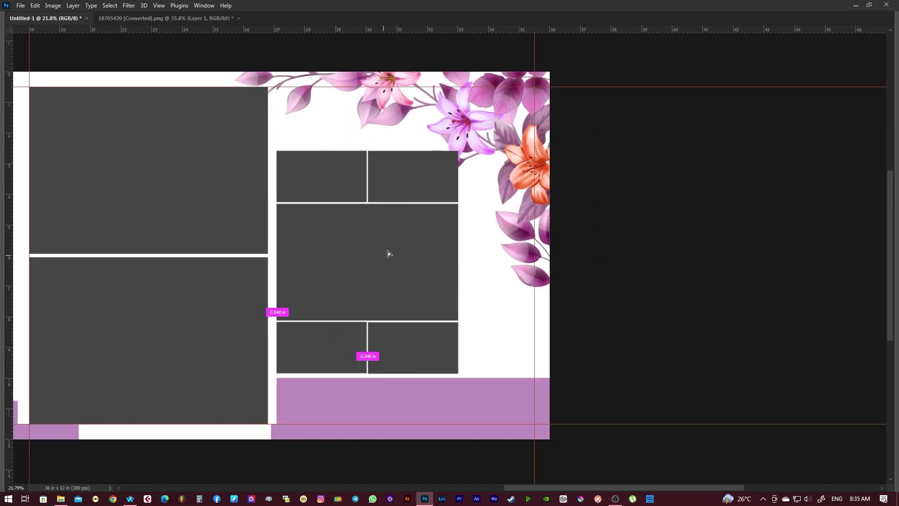
pyautogui.moveTo(388, 251); pyautogui.dragTo(414, 232)
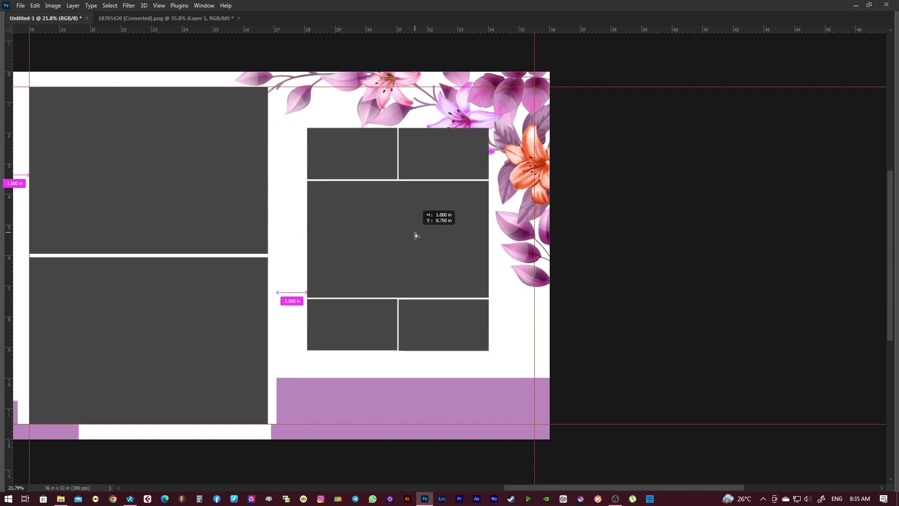
pyautogui.moveTo(415, 232); pyautogui.dragTo(417, 234)
# Place a white rectangle copy behind the grid, above the floral corner but under the placeholders
pyautogui.rightClick(273, 375)
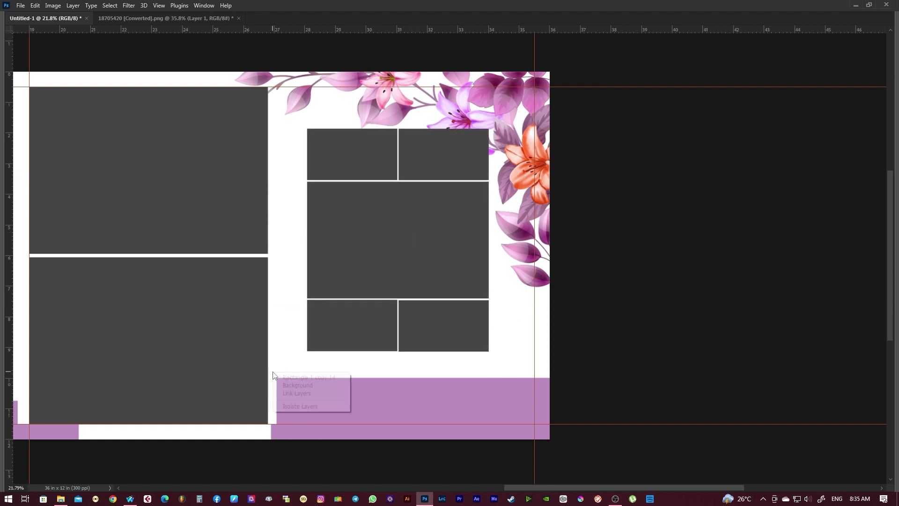
pyautogui.moveTo(274, 375); pyautogui.dragTo(492, 230)
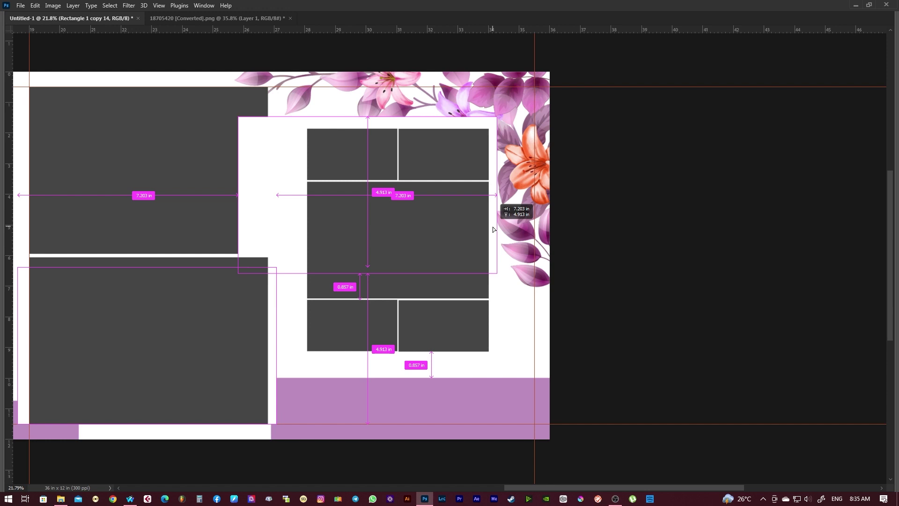
pyautogui.moveTo(493, 230); pyautogui.dragTo(492, 234)
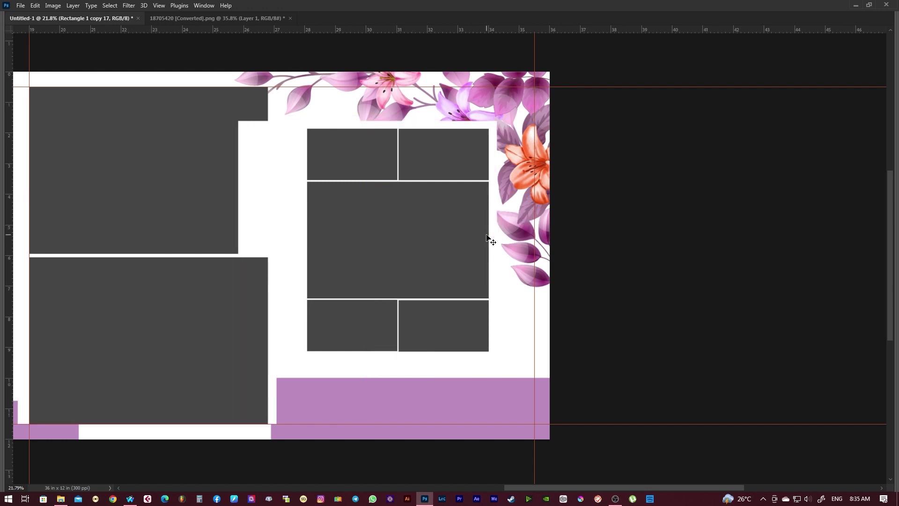
pyautogui.hotkey('ctrl', '[')
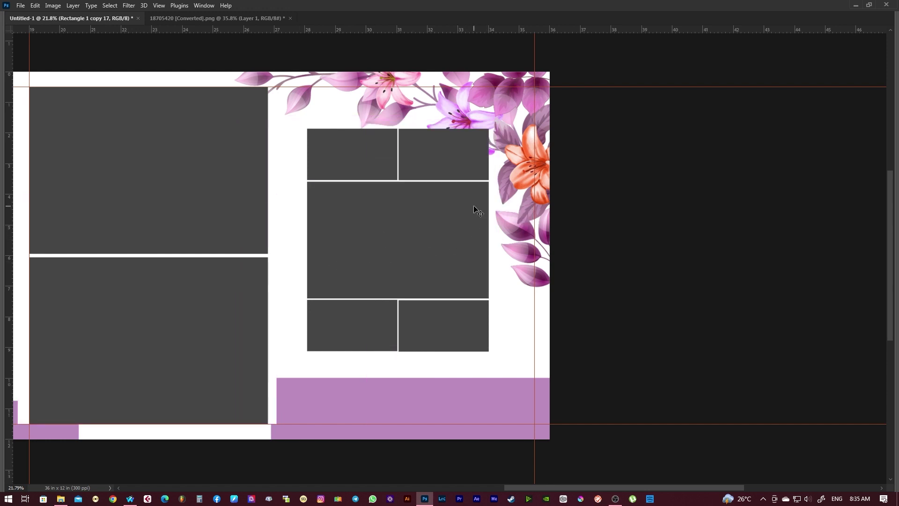
pyautogui.hotkey('ctrl', ']')
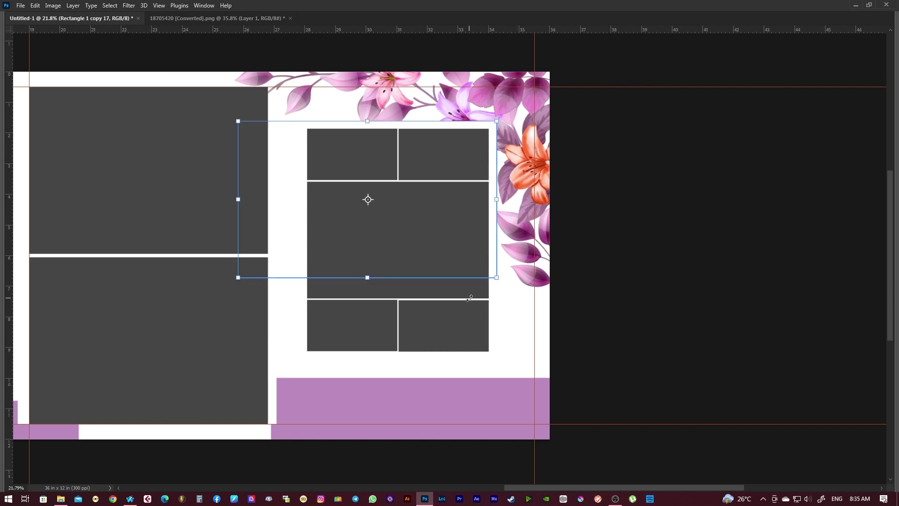
# Switch to a full-screen view of the spread
pyautogui.scroll(1, 472, 301)
pyautogui.scroll(-3, 487, 212)
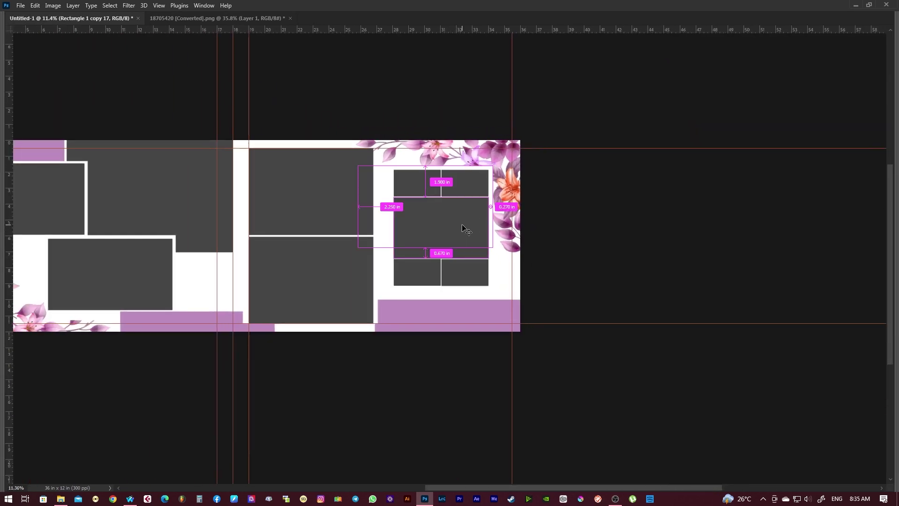
pyautogui.press('f')
pyautogui.press('f')
pyautogui.scroll(1, 466, 235)
pyautogui.hscroll(2, 519, 265)
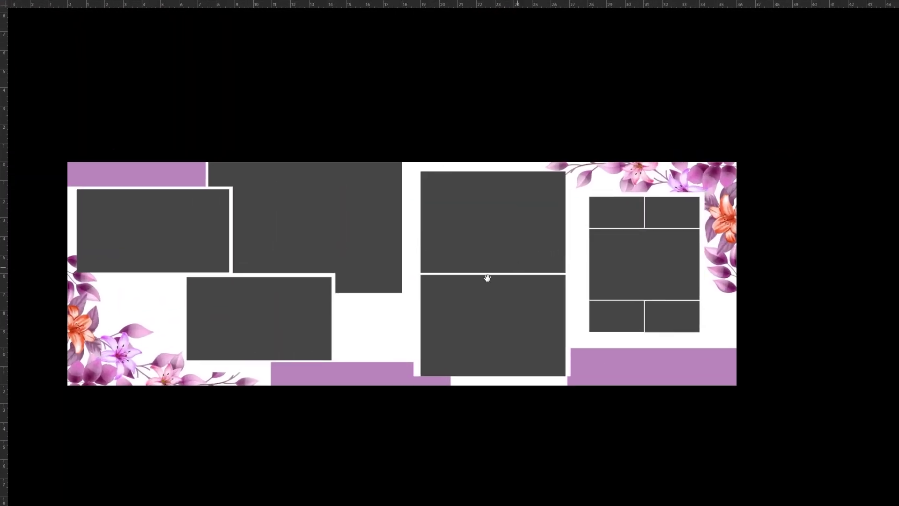
# Stretch the top-left placeholder's corner out to the white frame's left edge
pyautogui.scroll(1, 288, 251)
pyautogui.scroll(1, 91, 209)
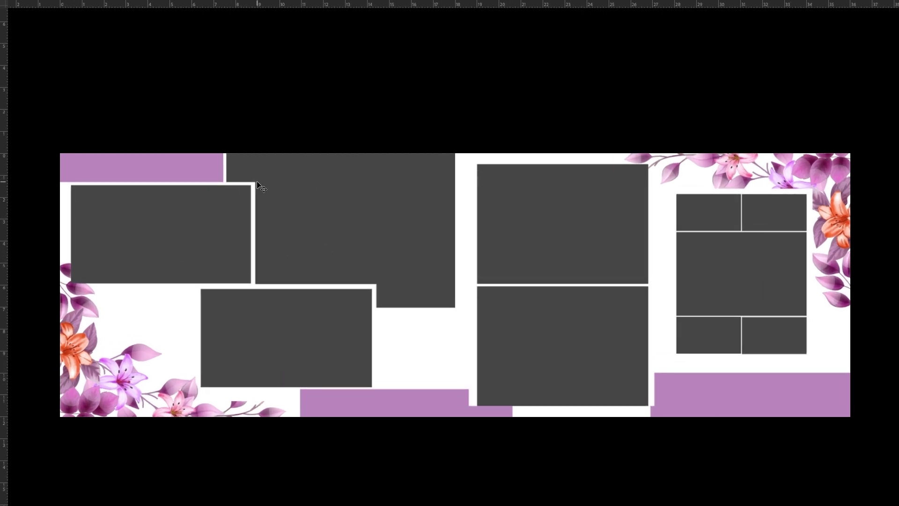
pyautogui.moveTo(69, 284); pyautogui.dragTo(65, 287)
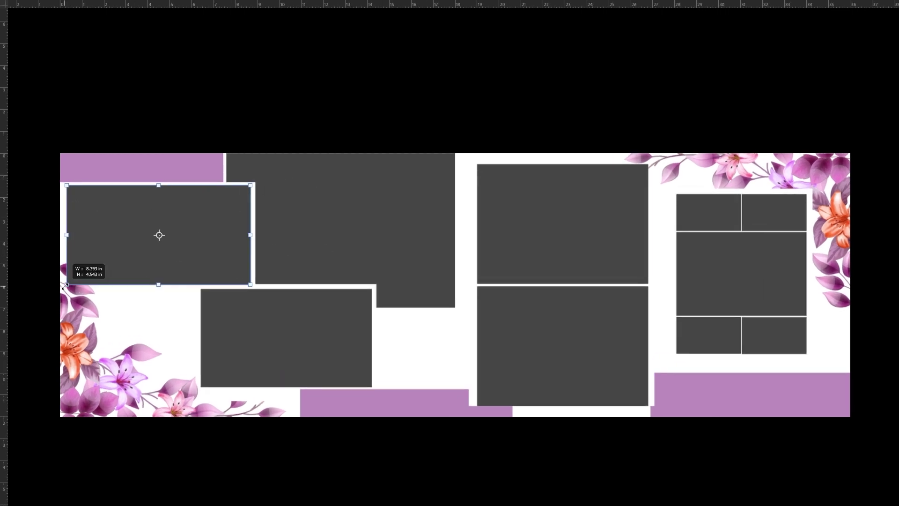
pyautogui.press('Escape')
pyautogui.rightClick(256, 184)
pyautogui.click(281, 187)
pyautogui.moveTo(114, 287); pyautogui.dragTo(69, 289)
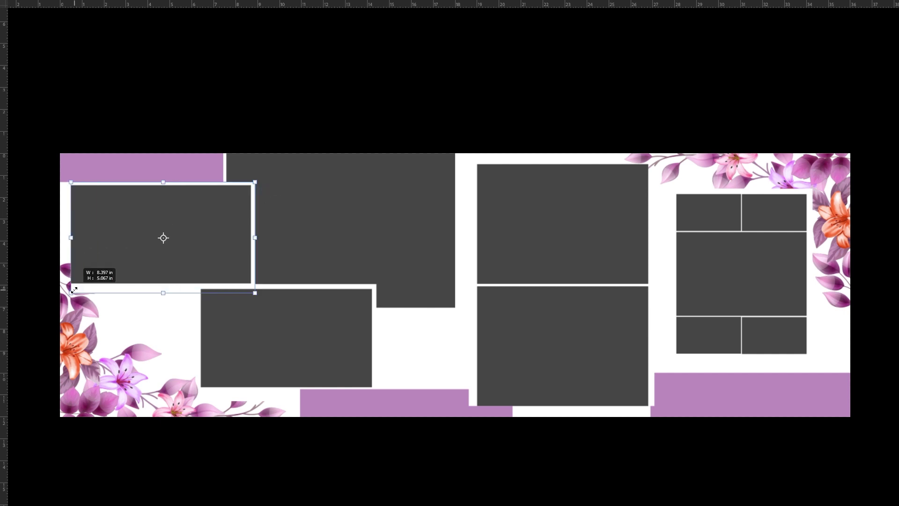
pyautogui.press('Return')
# Show the guides and nudge the placeholder's left edge slightly right to fit the frame
pyautogui.hotkey('ctrl', ';')
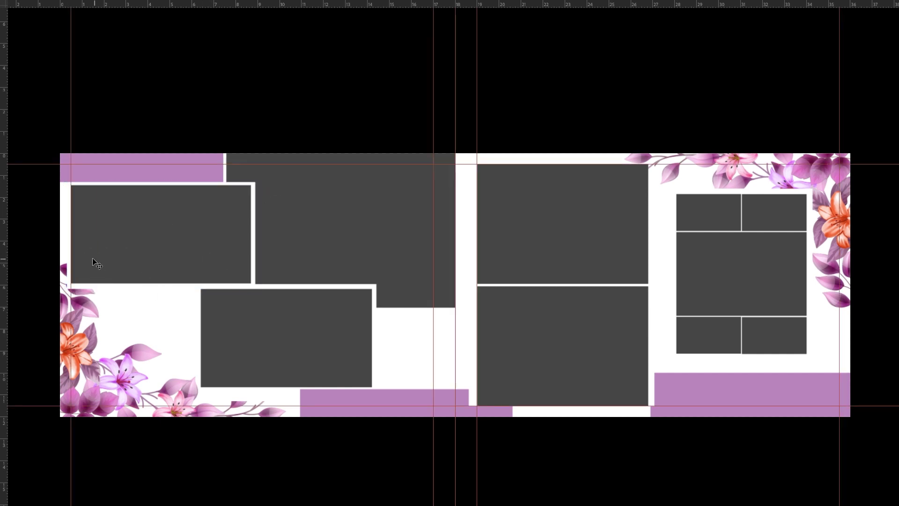
pyautogui.hotkey('ctrl', 't')
pyautogui.moveTo(69, 238); pyautogui.dragTo(74, 238)
pyautogui.press('Return')
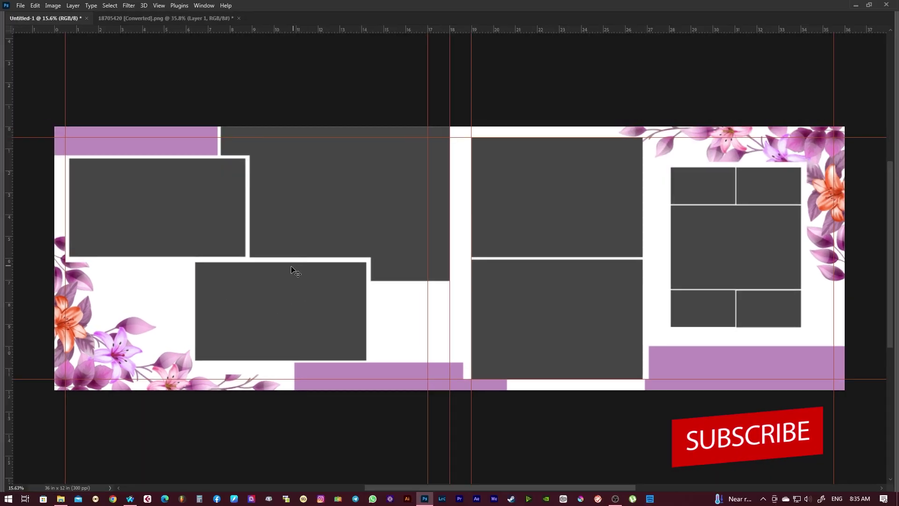
# Glance at the floral artwork document, then return to the album layout
pyautogui.scroll(-1, 180, 192)
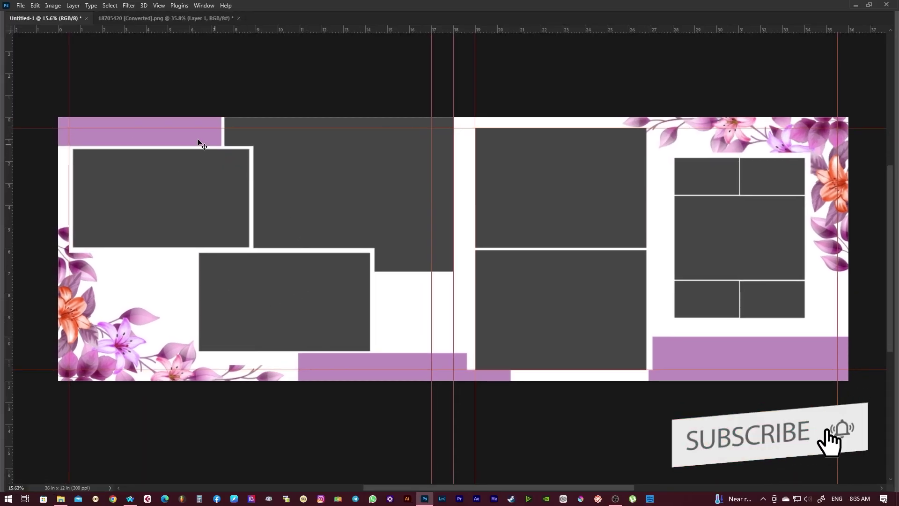
pyautogui.scroll(-1, 198, 143)
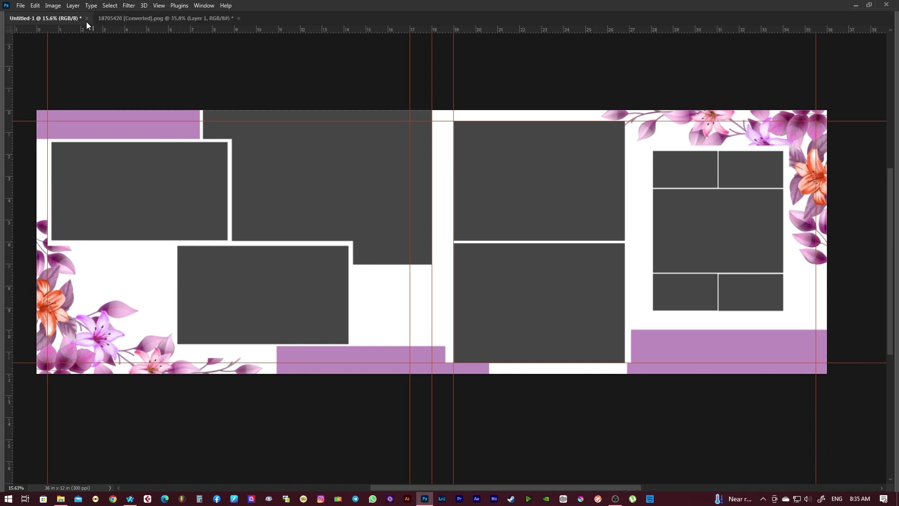
pyautogui.click(118, 18)
pyautogui.click(60, 19)
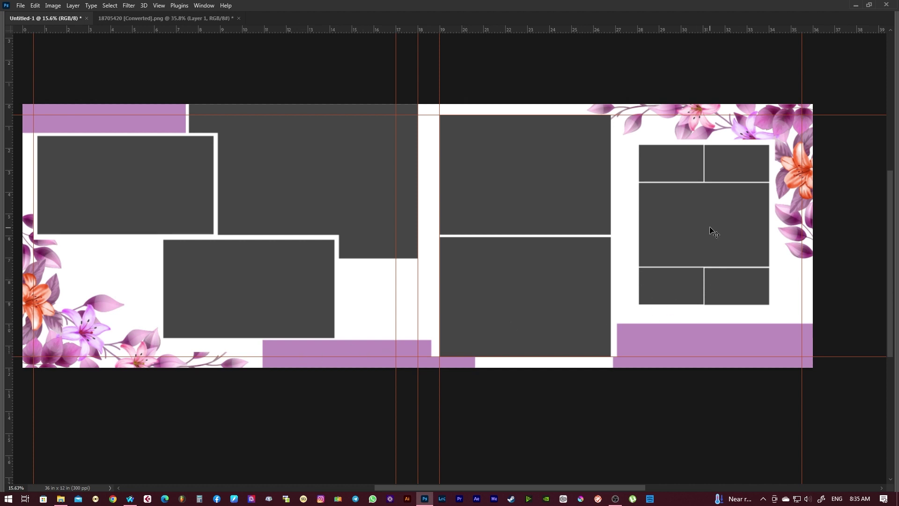
# Select the Rectangle 1 copy 8 placeholder, restore the panels, and pan to the left page
pyautogui.click(352, 156)
pyautogui.click(734, 213)
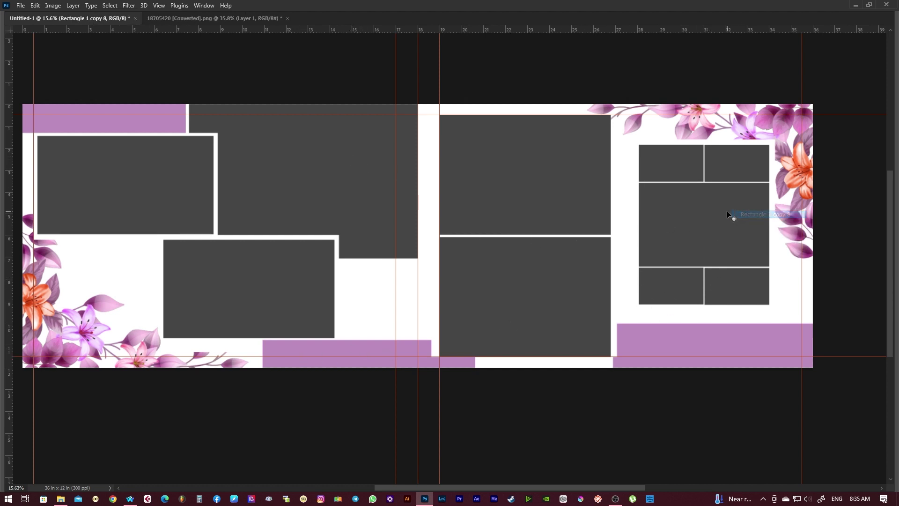
pyautogui.press('Tab')
pyautogui.moveTo(545, 239); pyautogui.dragTo(387, 241)
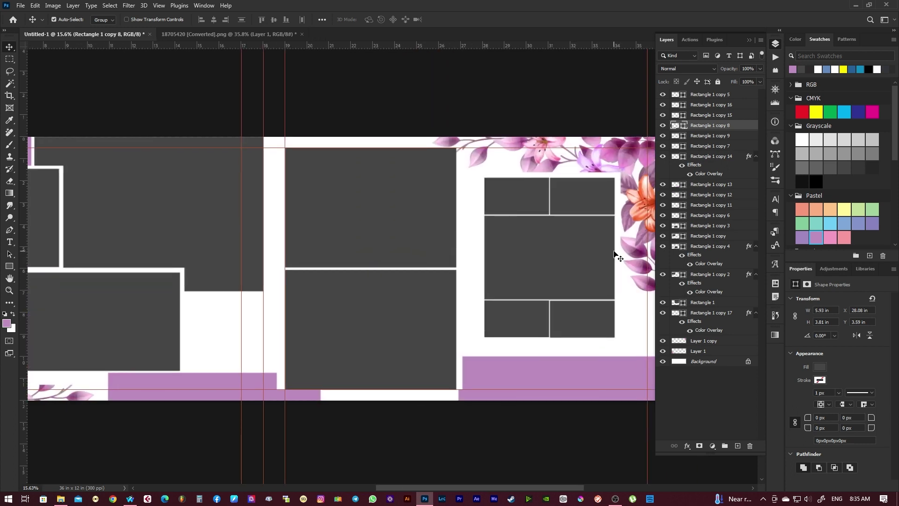
pyautogui.scroll(-1, 873, 208)
pyautogui.moveTo(802, 222); pyautogui.dragTo(569, 259)
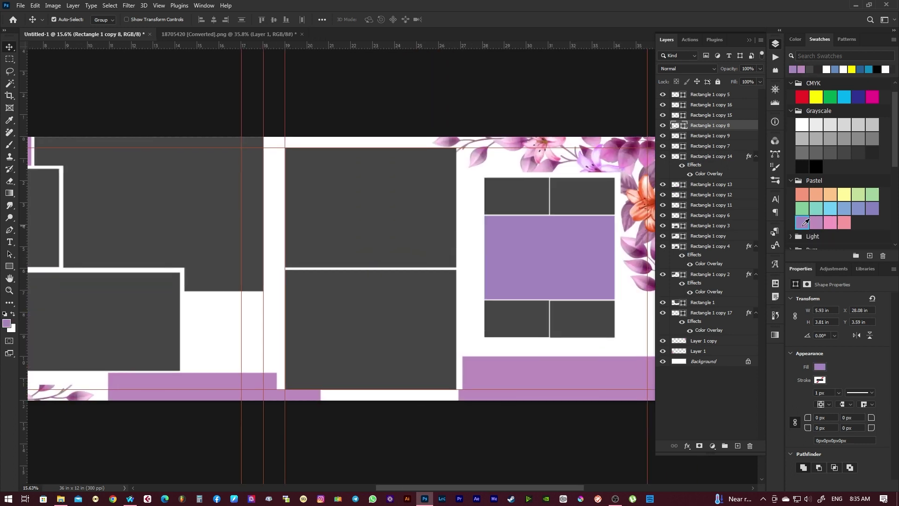
pyautogui.moveTo(365, 288); pyautogui.dragTo(442, 287)
# Select the large Rectangle 1 block and recolour it with Pastel, then Light-group purple swatches
pyautogui.click(220, 310)
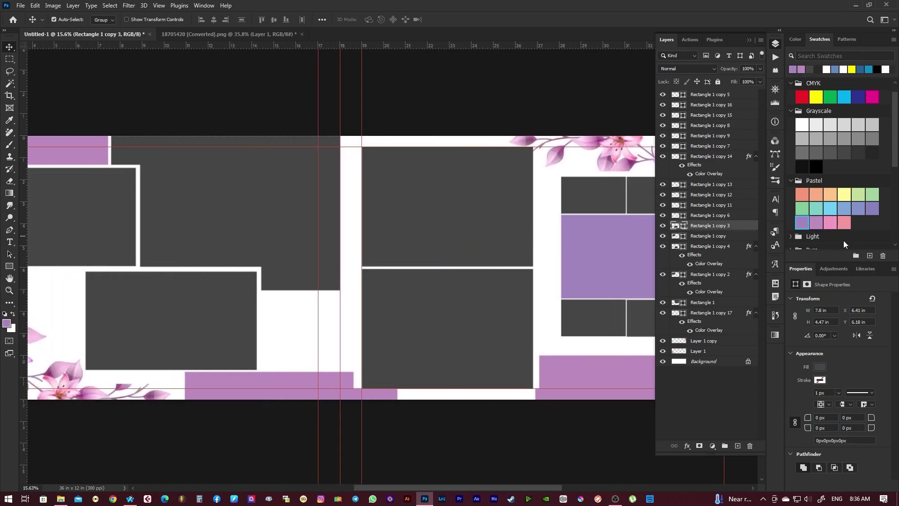
pyautogui.click(121, 228)
pyautogui.click(261, 237)
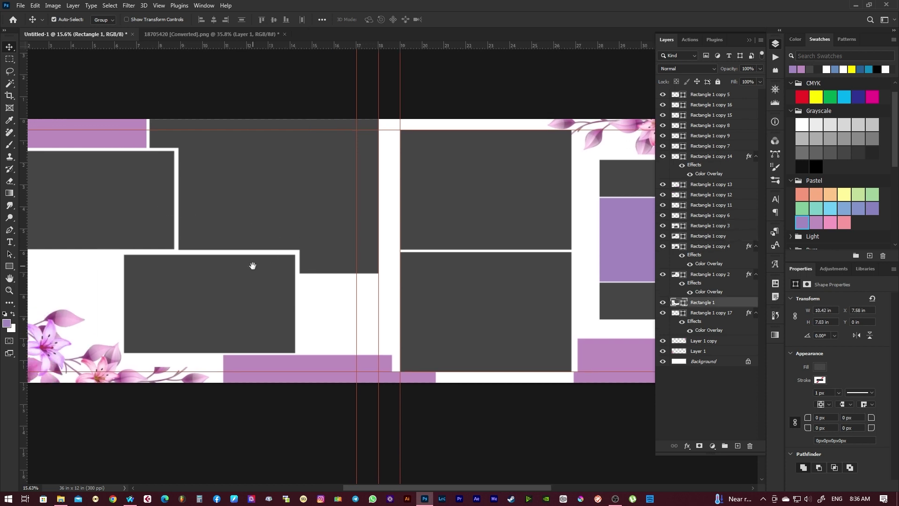
pyautogui.click(812, 222)
pyautogui.click(802, 222)
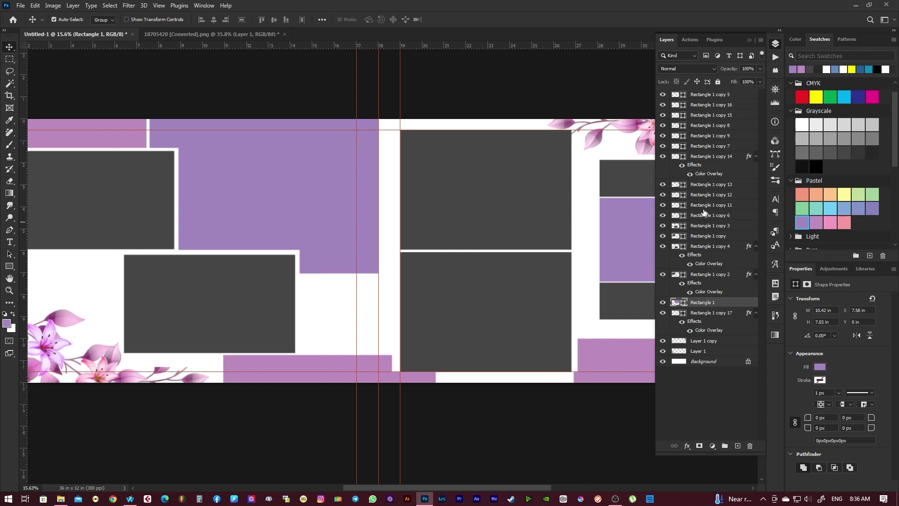
pyautogui.click(791, 180)
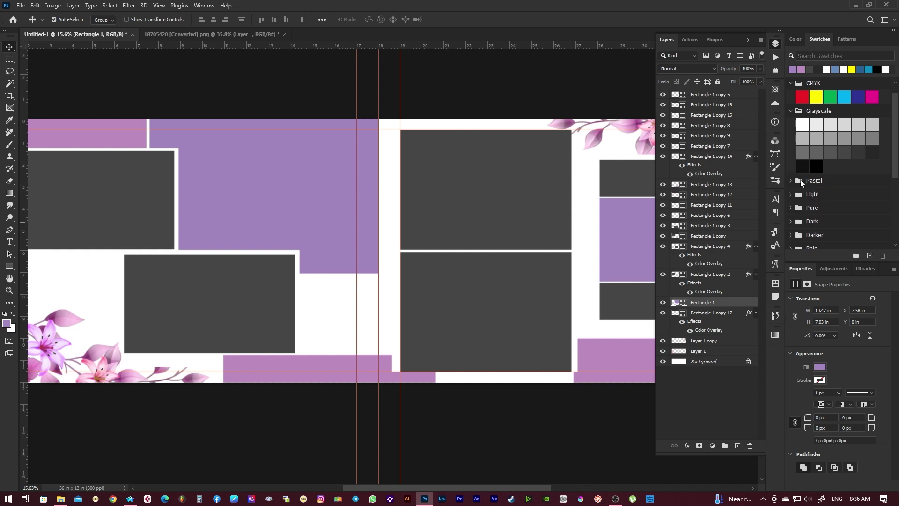
pyautogui.click(791, 186)
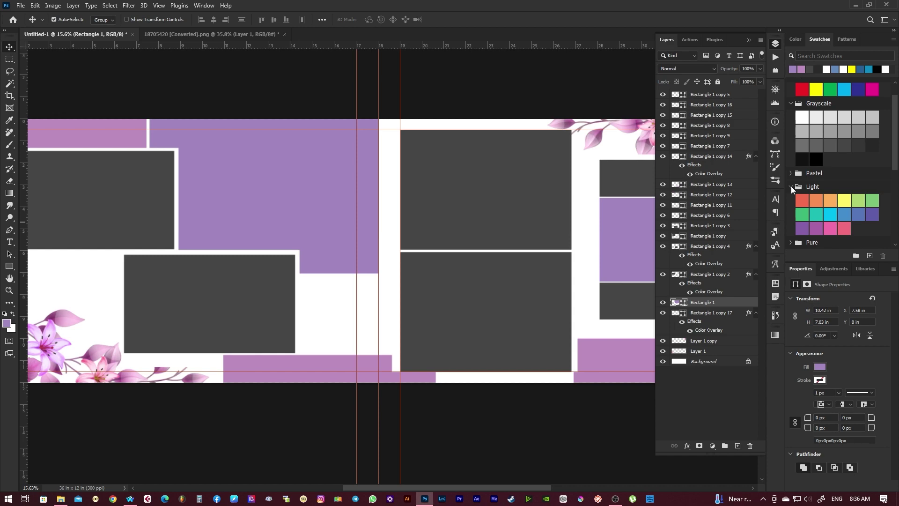
pyautogui.click(802, 229)
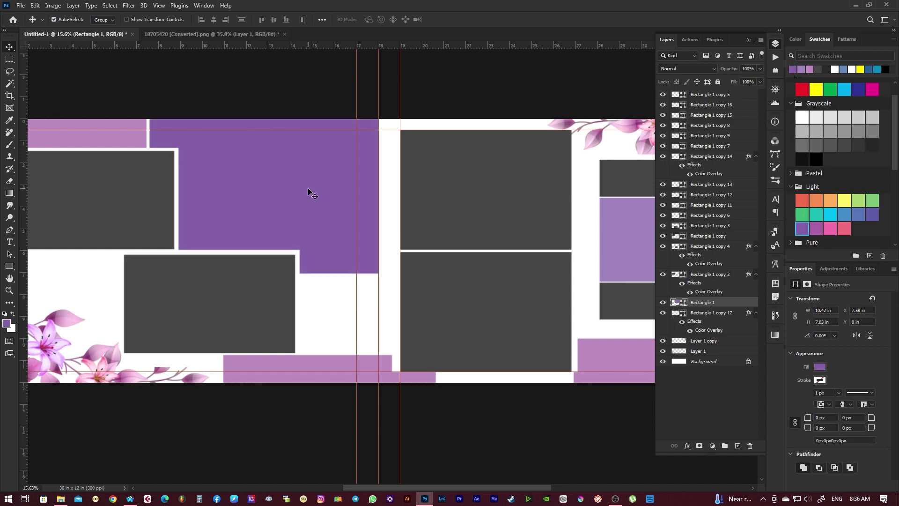
# Preview the spread without panels in the full-screen modes, then restore the normal workspace
pyautogui.press('Tab')
pyautogui.press('f')
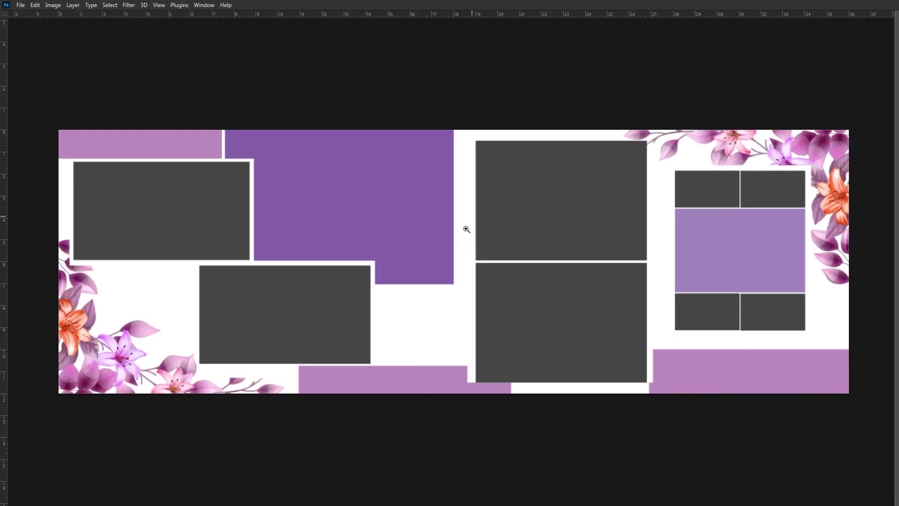
pyautogui.scroll(-3, 465, 227)
pyautogui.scroll(3, 435, 255)
pyautogui.scroll(1, 407, 257)
pyautogui.scroll(1, 288, 277)
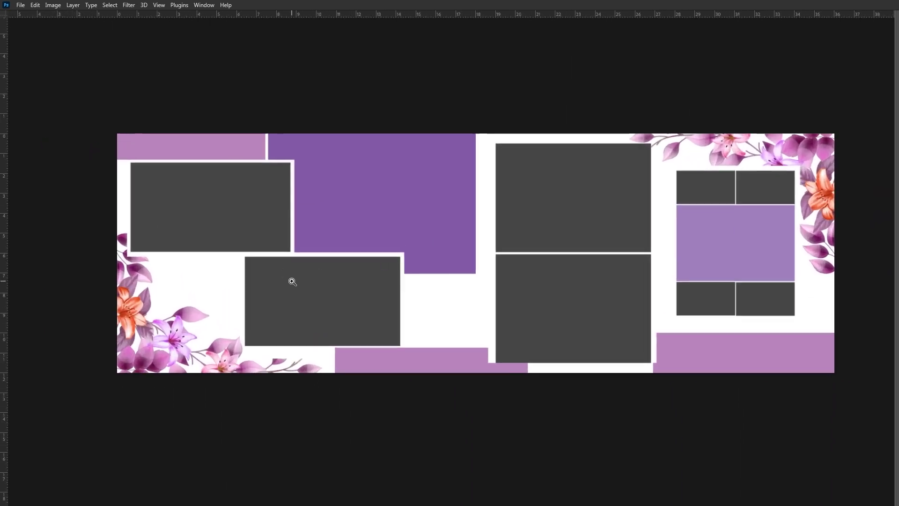
pyautogui.press('f')
pyautogui.press('f')
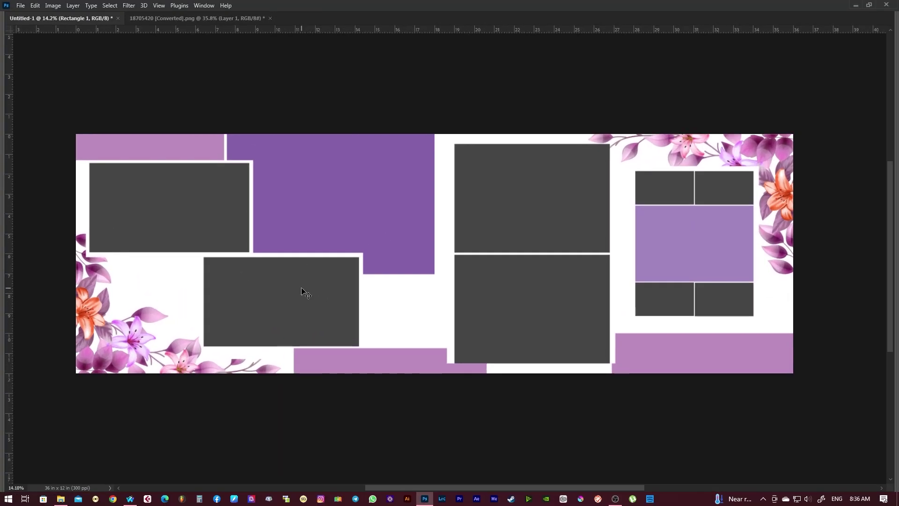
pyautogui.press('Tab')
pyautogui.scroll(-1, 339, 298)
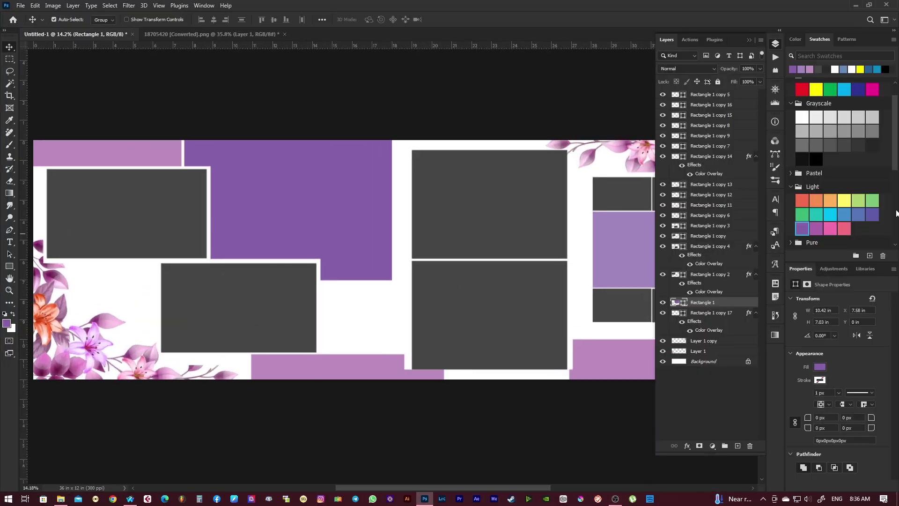
# Try a pink fill, then settle on a blue-violet Pure swatch for the large block
pyautogui.click(832, 228)
pyautogui.scroll(-2, 850, 216)
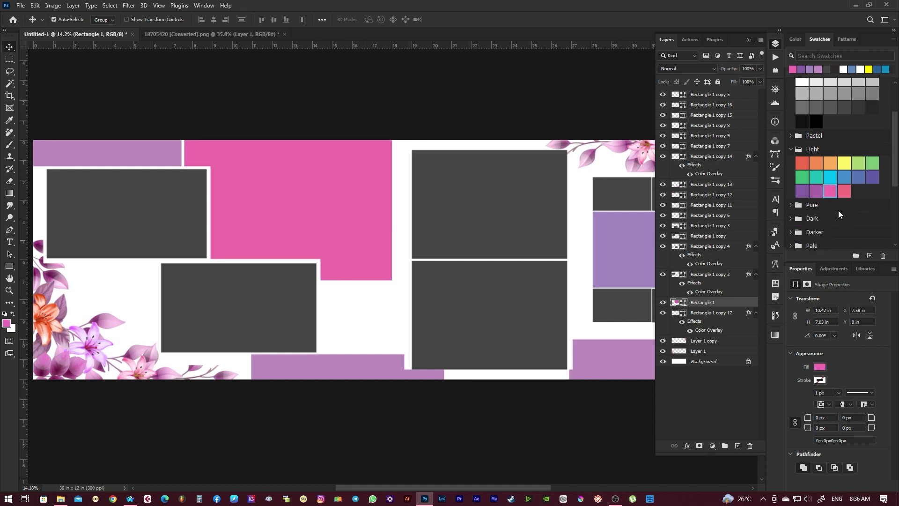
pyautogui.click(792, 206)
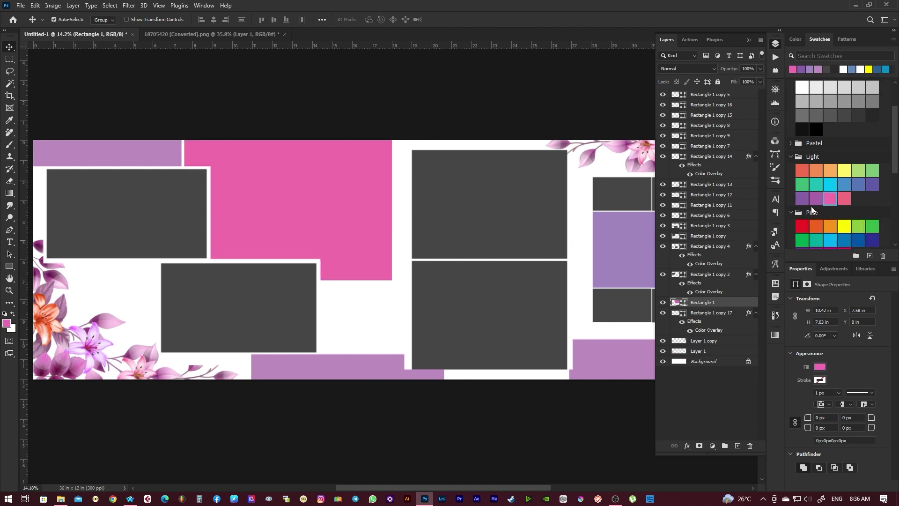
pyautogui.click(815, 199)
pyautogui.press('Tab')
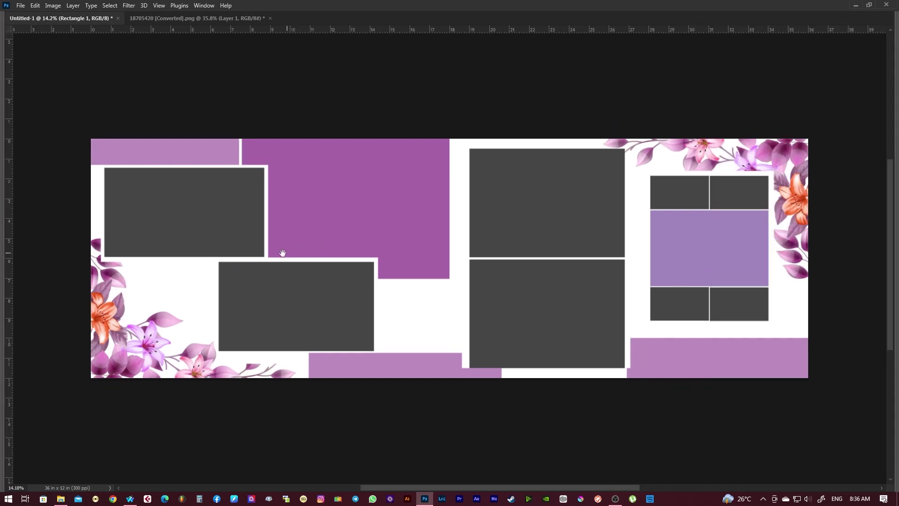
pyautogui.press('Tab')
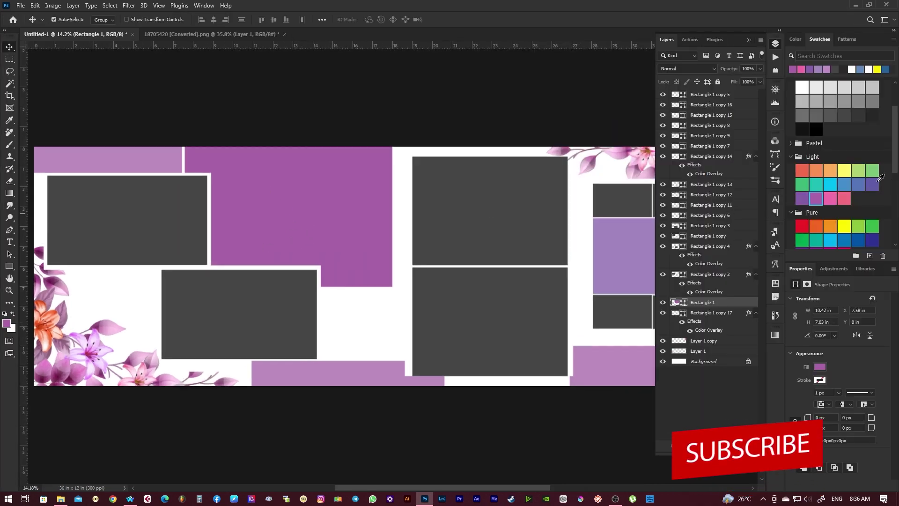
pyautogui.press('Tab')
pyautogui.moveTo(375, 233); pyautogui.dragTo(398, 228)
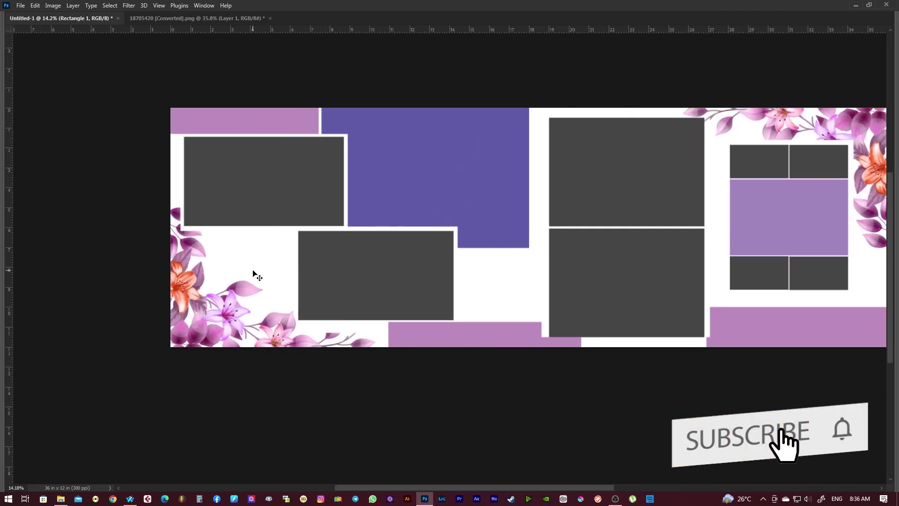
pyautogui.click(60, 500)
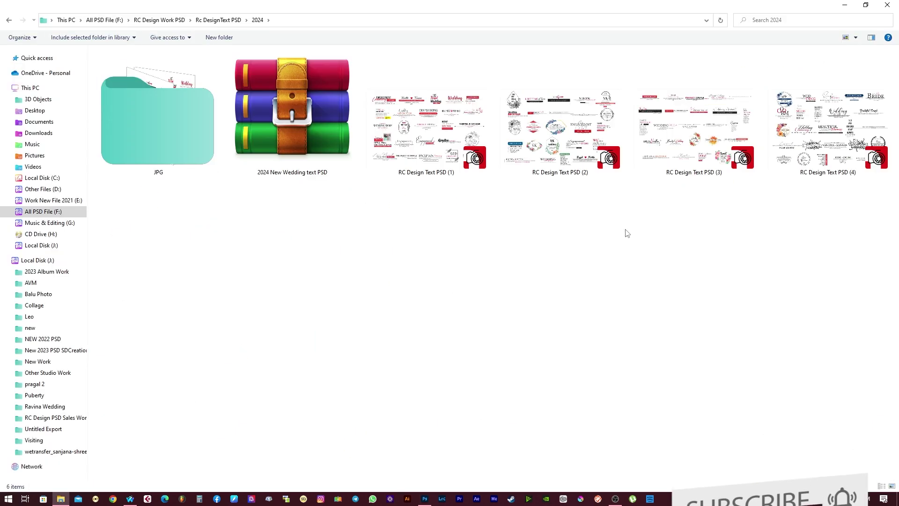
# Preview RC Design Text PSD (3) in the 2024 folder and open it with Adobe Photoshop
pyautogui.rightClick(705, 236)
pyautogui.click(623, 232)
pyautogui.rightClick(621, 228)
pyautogui.click(683, 221)
pyautogui.click(709, 175)
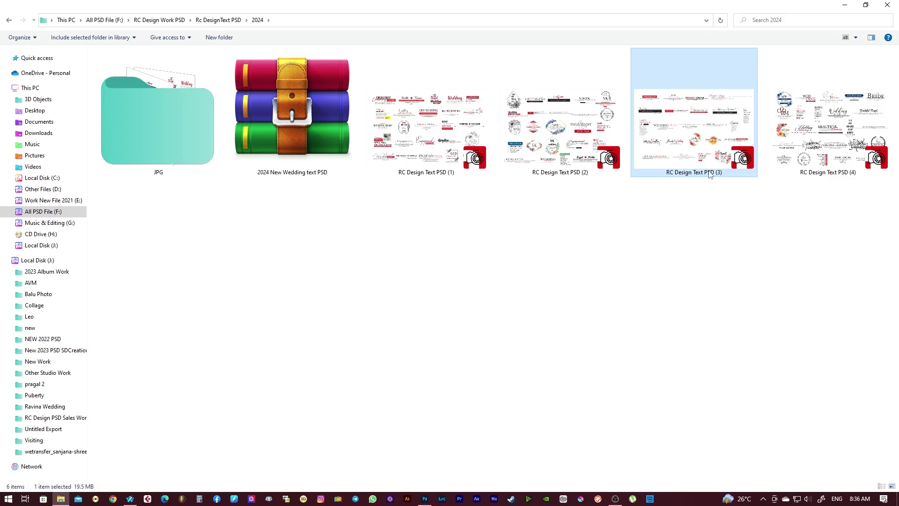
pyautogui.doubleClick(710, 175)
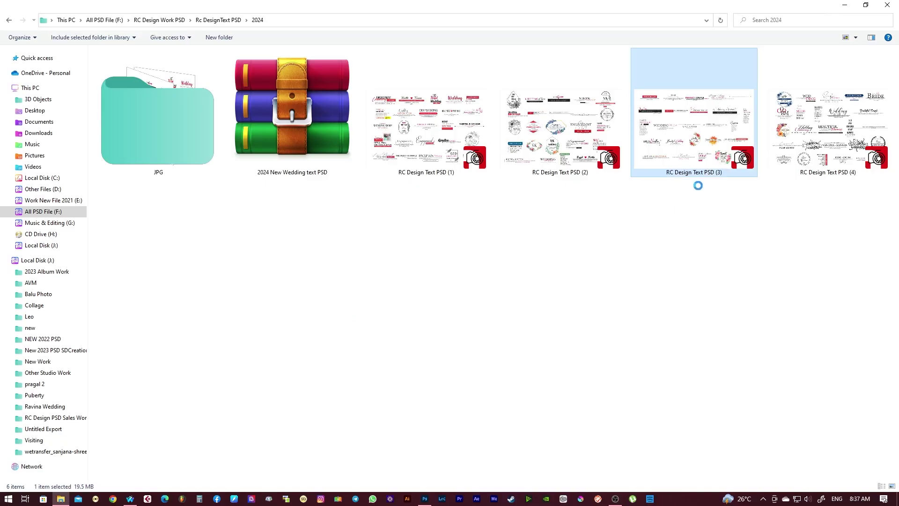
pyautogui.rightClick(697, 186)
pyautogui.moveTo(709, 193)
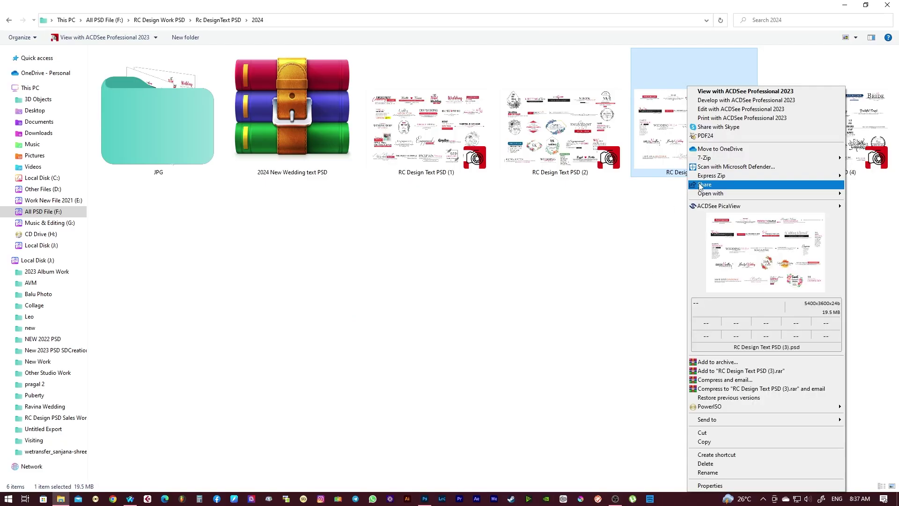
pyautogui.click(606, 205)
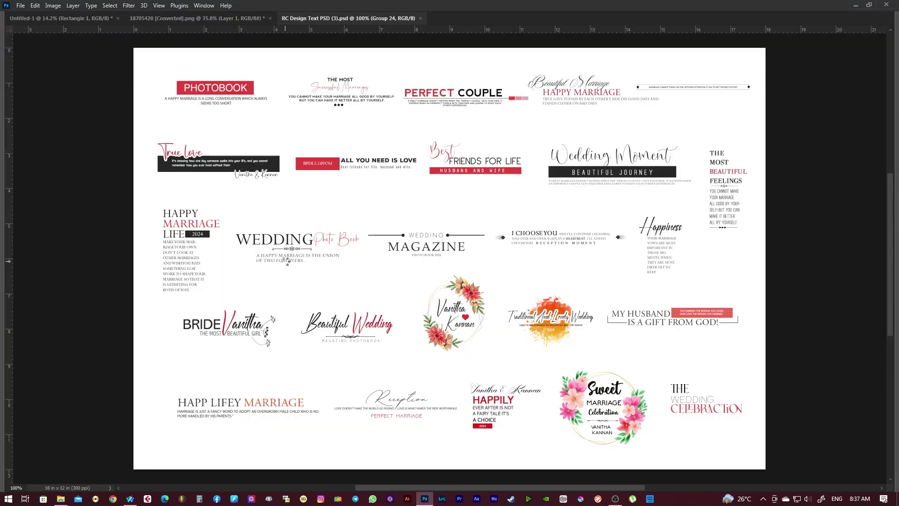
# Close the floral PNG document without saving its changes
pyautogui.hscroll(2, 332, 278)
pyautogui.rightClick(352, 279)
pyautogui.click(304, 246)
pyautogui.click(186, 19)
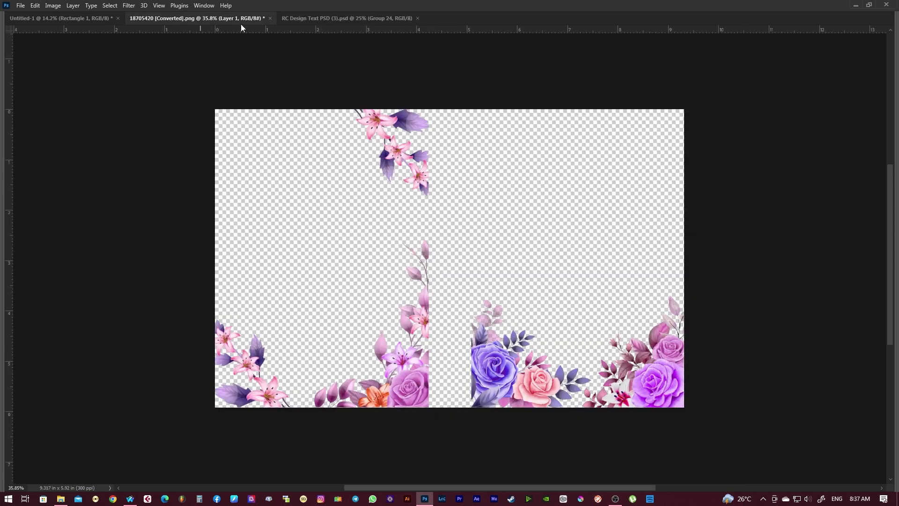
pyautogui.click(270, 18)
pyautogui.press('n')
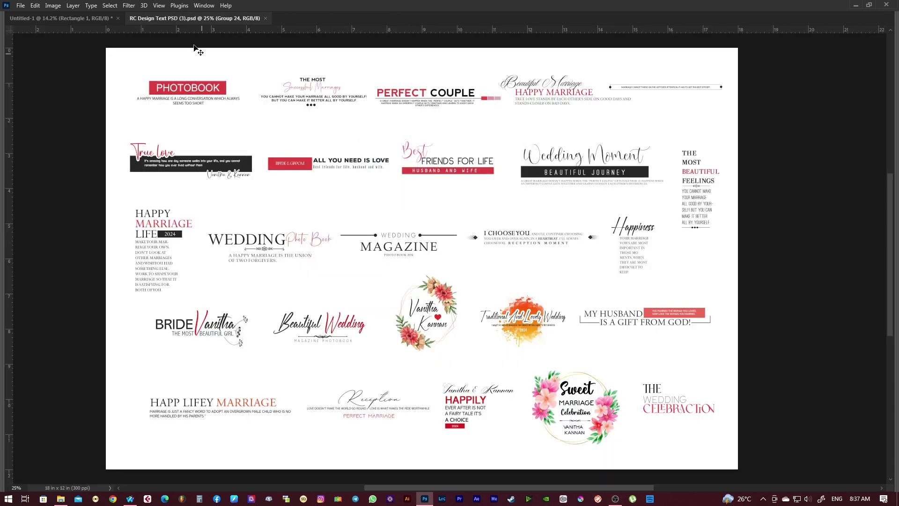
# Bring the HAPPILY text group from the text design document into the album spread
pyautogui.click(107, 20)
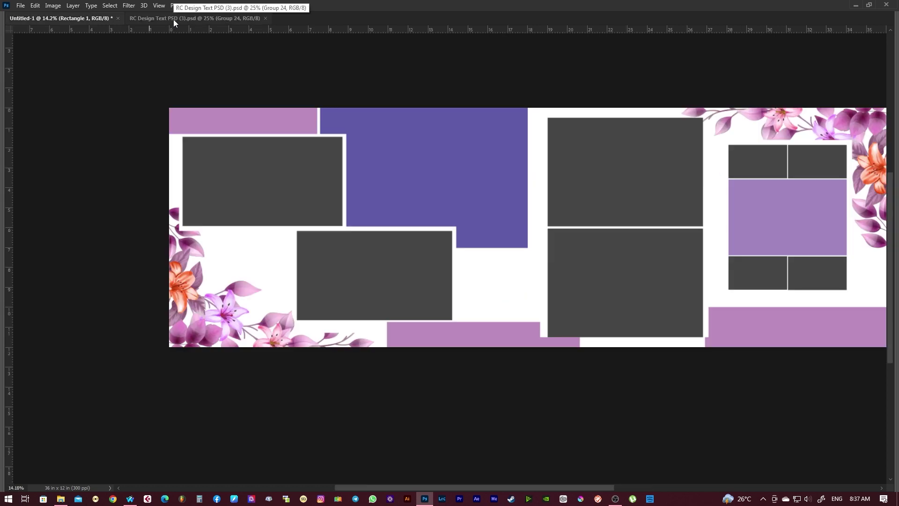
pyautogui.click(173, 19)
pyautogui.click(324, 280)
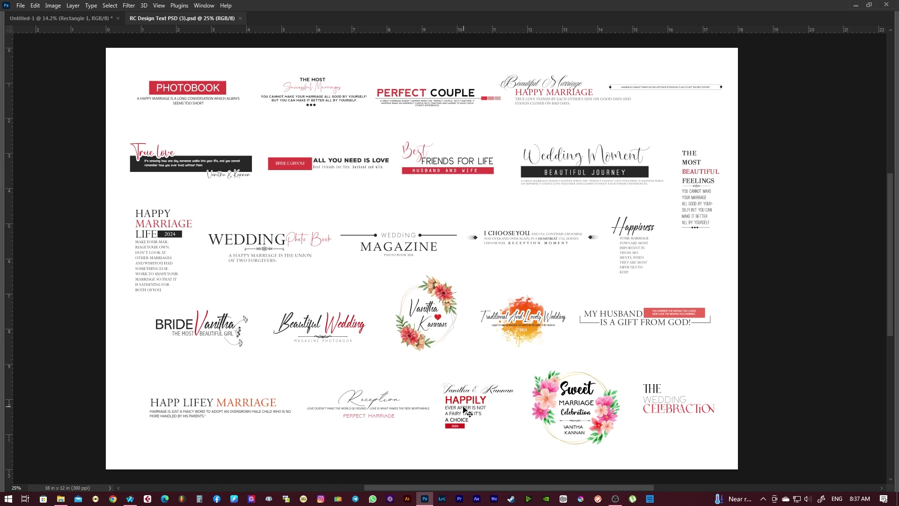
pyautogui.click(70, 17)
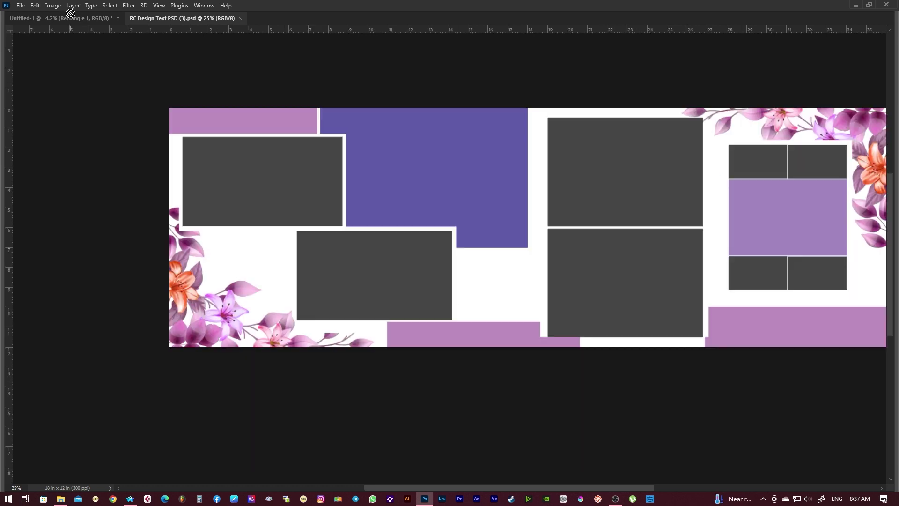
pyautogui.moveTo(241, 260); pyautogui.dragTo(244, 258)
pyautogui.scroll(2, 273, 251)
# Enlarge the HAPPILY text block slightly and move it into the left page's lower-left floral corner
pyautogui.hotkey('ctrl', 't')
pyautogui.moveTo(284, 234); pyautogui.dragTo(291, 244)
pyautogui.press('Return')
pyautogui.click(218, 253)
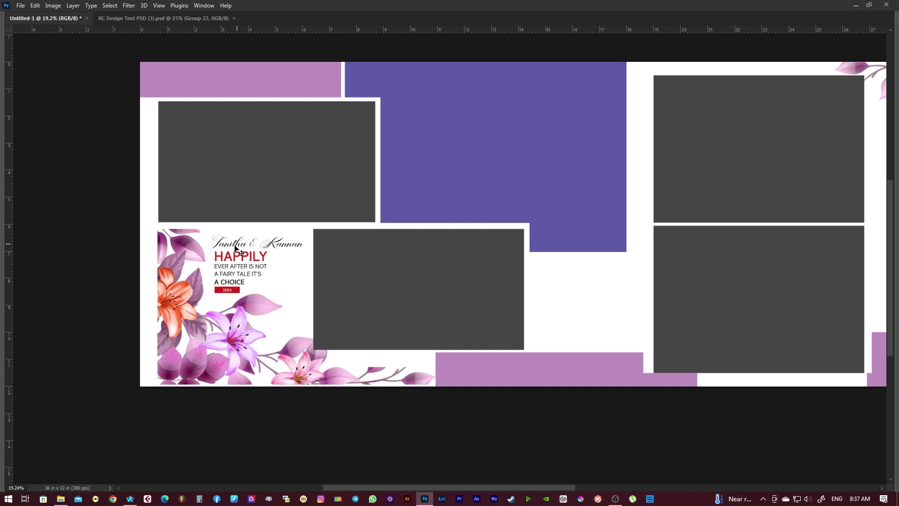
pyautogui.rightClick(226, 249)
pyautogui.click(250, 261)
pyautogui.moveTo(231, 246)
pyautogui.mouseDown()
pyautogui.moveTo(242, 244)
pyautogui.moveTo(138, 100)
pyautogui.mouseUp()
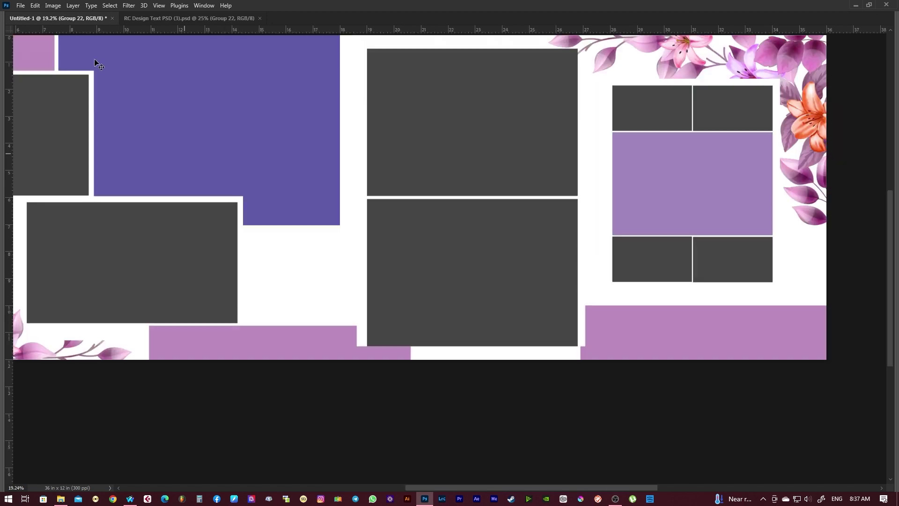
pyautogui.click(155, 18)
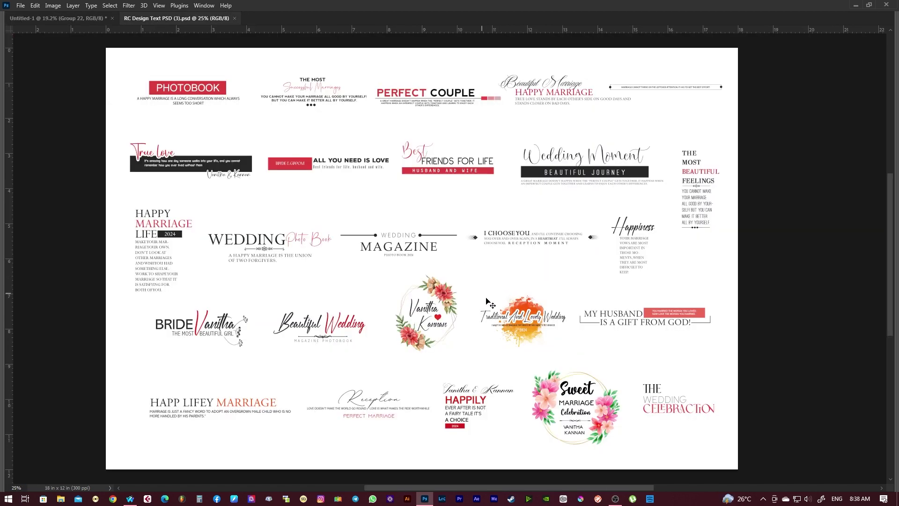
# Drag the Happiness text group into the spread beside the lower-left placeholder and enlarge it
pyautogui.click(55, 18)
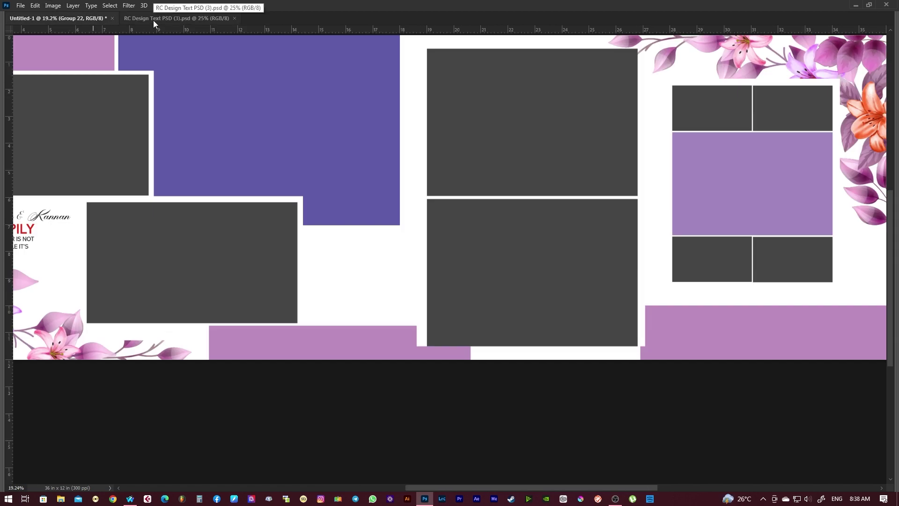
pyautogui.click(153, 21)
pyautogui.moveTo(634, 230)
pyautogui.mouseDown()
pyautogui.moveTo(130, 18)
pyautogui.moveTo(347, 285)
pyautogui.mouseUp()
pyautogui.moveTo(351, 249)
pyautogui.mouseDown()
pyautogui.moveTo(361, 236)
pyautogui.moveTo(341, 246)
pyautogui.mouseUp()
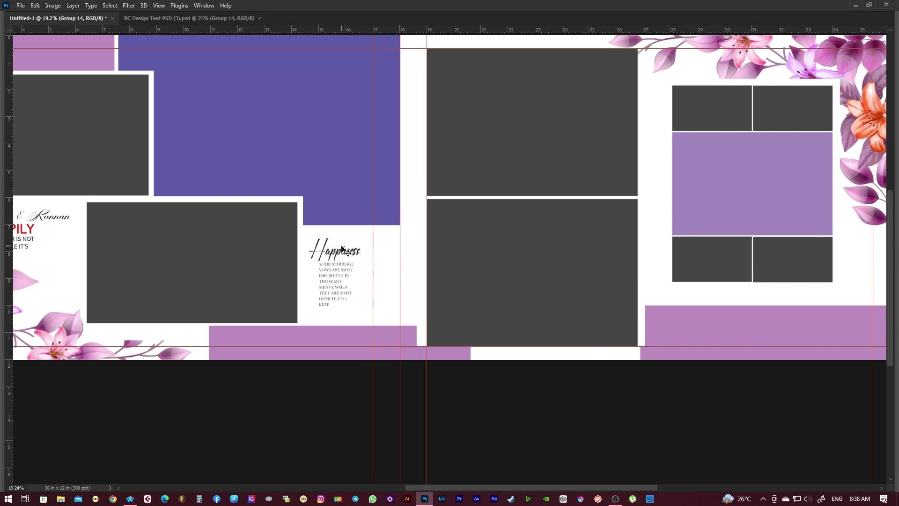
# Fit the whole spread on screen and preview it in full-screen view
pyautogui.press('z')
pyautogui.rightClick(466, 246)
pyautogui.click(482, 250)
pyautogui.press('f')
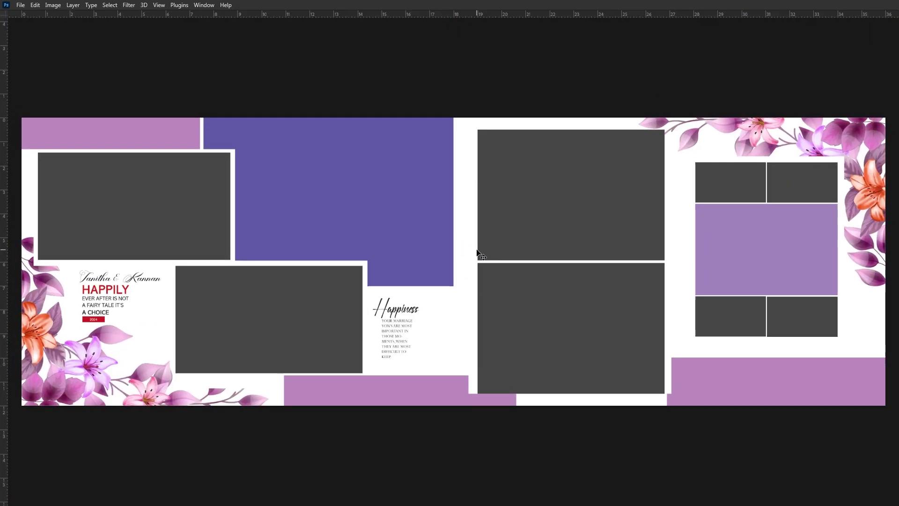
pyautogui.press('f')
pyautogui.scroll(-2, 471, 226)
pyautogui.scroll(2, 528, 255)
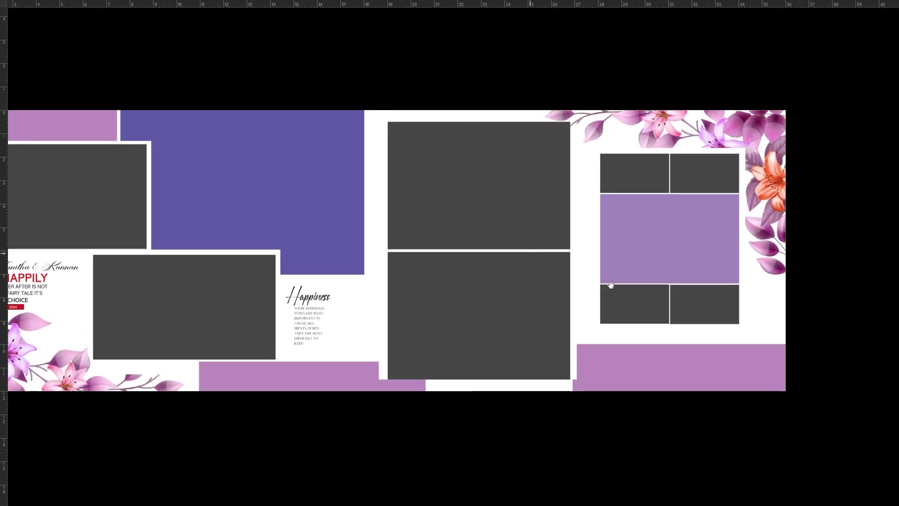
pyautogui.hscroll(5, 604, 283)
pyautogui.hotkey('ctrl', ';')
pyautogui.press('f')
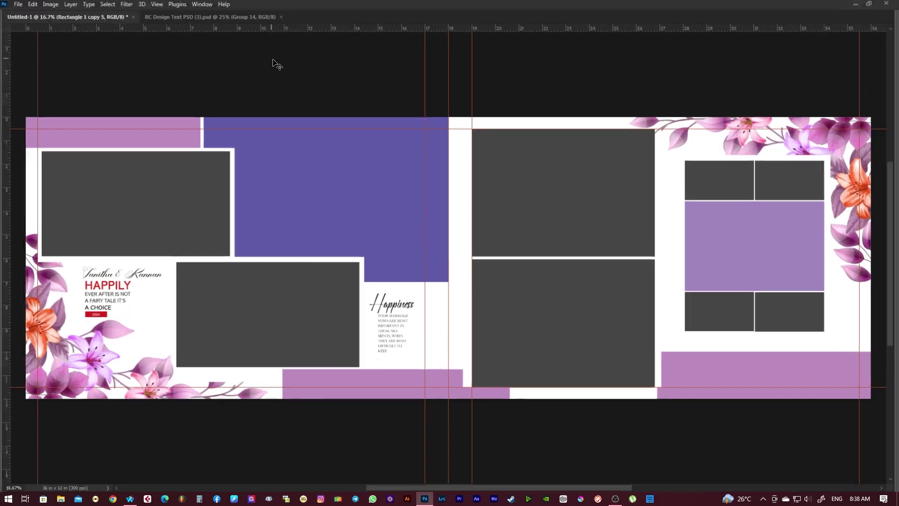
# Place the one-line quote on the bottom-right purple bar, widened and centred, and hide the guides
pyautogui.click(194, 18)
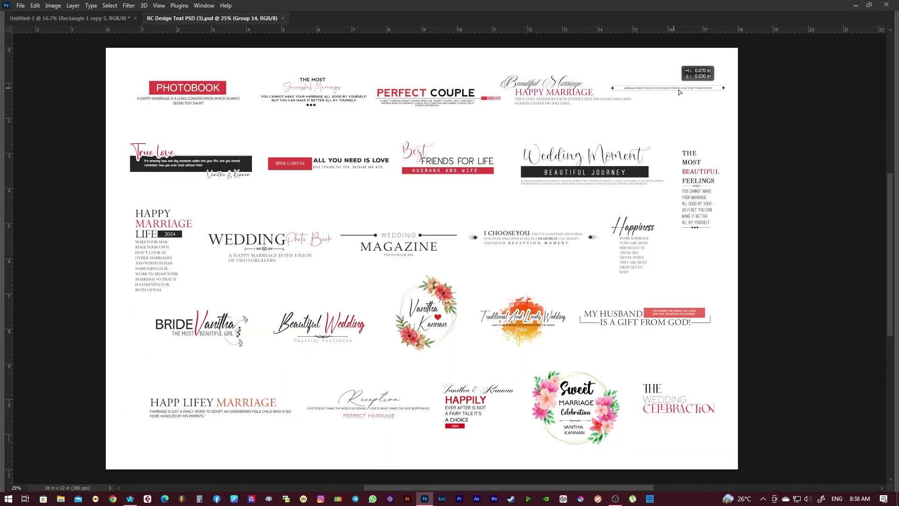
pyautogui.click(74, 18)
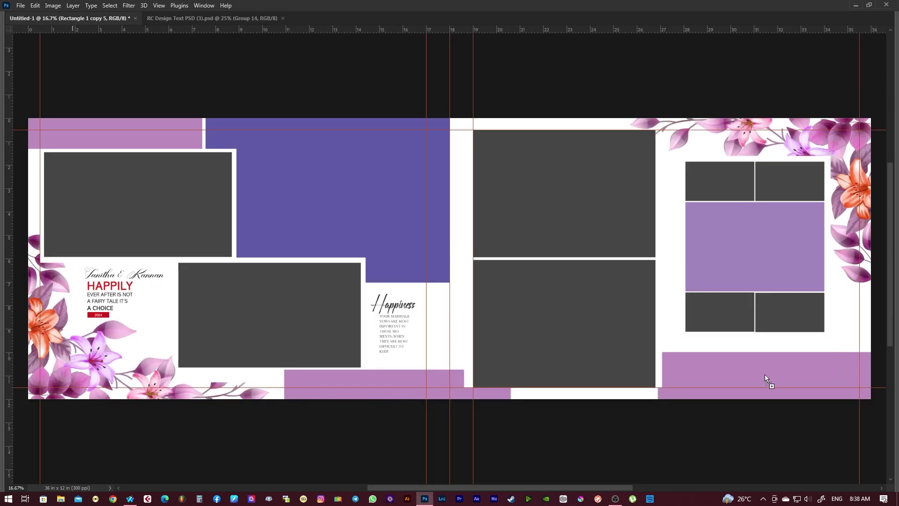
pyautogui.moveTo(765, 375); pyautogui.dragTo(758, 376)
pyautogui.hotkey('ctrl', 't')
pyautogui.moveTo(557, 357)
pyautogui.mouseDown()
pyautogui.moveTo(597, 356)
pyautogui.moveTo(555, 358)
pyautogui.mouseUp()
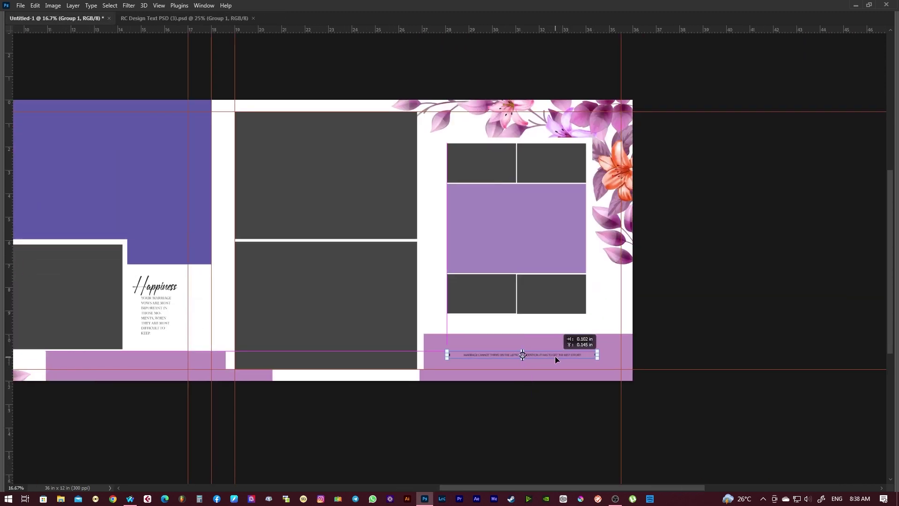
pyautogui.press('Return')
pyautogui.hotkey('ctrl', ';')
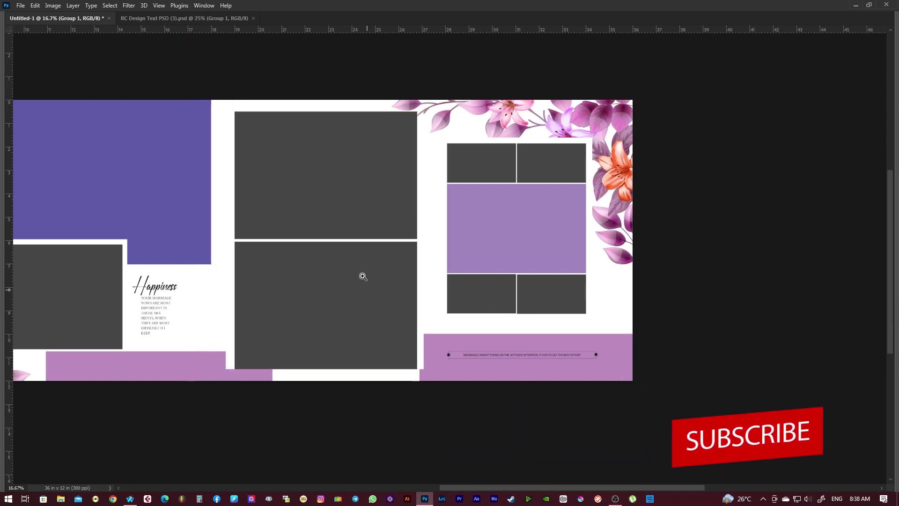
pyautogui.hotkey('ctrl', '0')
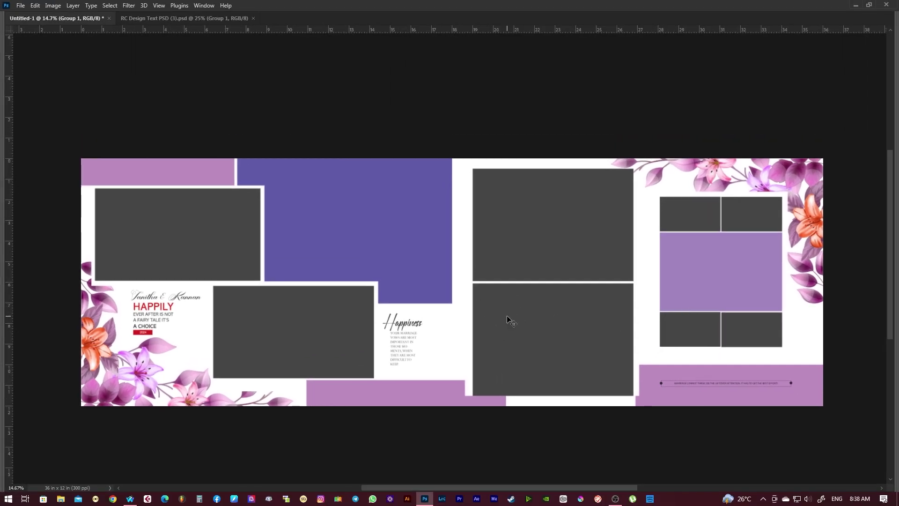
pyautogui.scroll(-3, 352, 302)
pyautogui.scroll(1, 516, 285)
pyautogui.scroll(2, 475, 289)
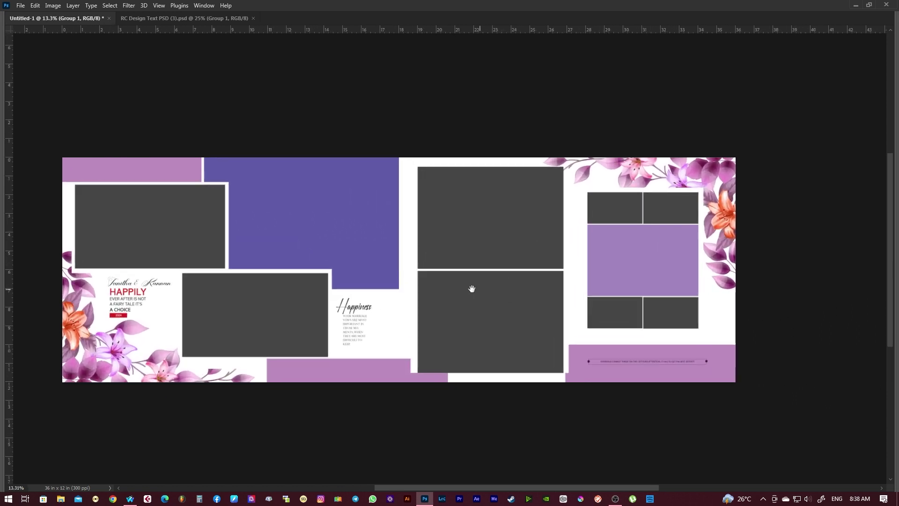
pyautogui.moveTo(475, 289); pyautogui.dragTo(518, 286)
pyautogui.scroll(1, 518, 286)
pyautogui.hscroll(1, 520, 301)
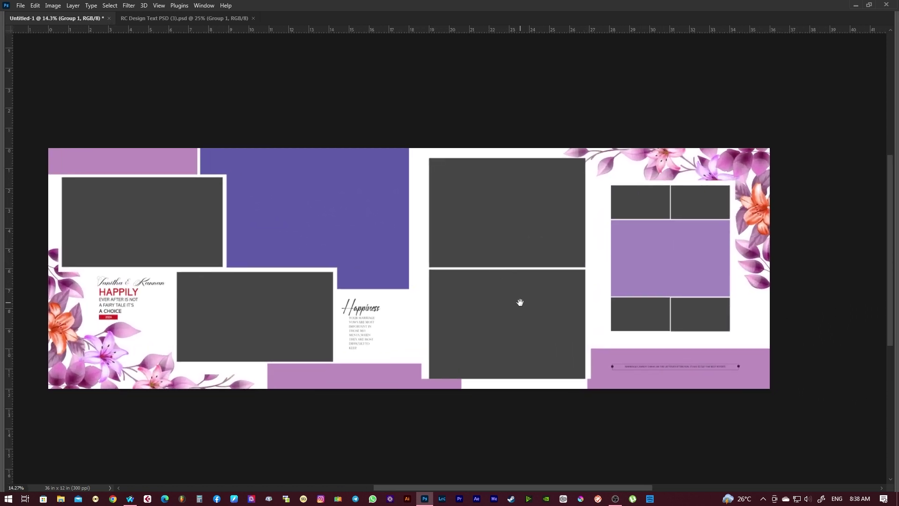
pyautogui.moveTo(528, 306); pyautogui.dragTo(529, 306)
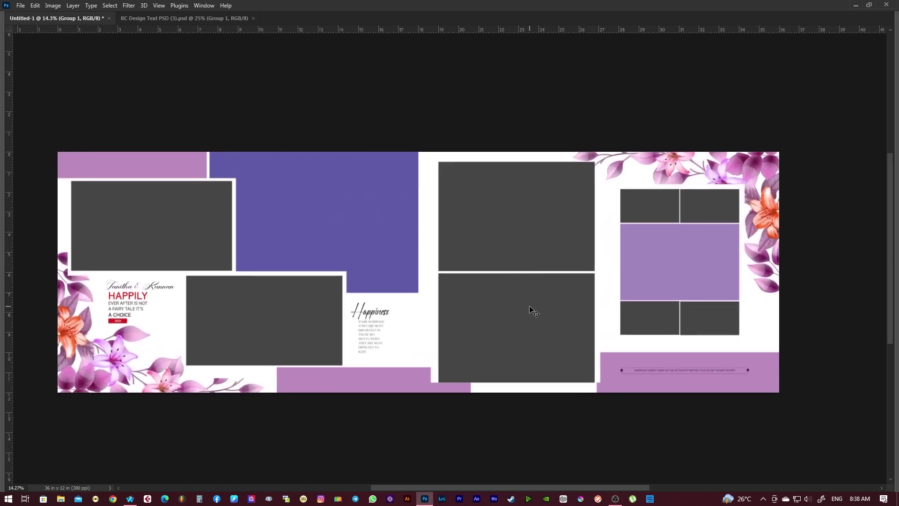
pyautogui.moveTo(410, 347); pyautogui.dragTo(415, 334)
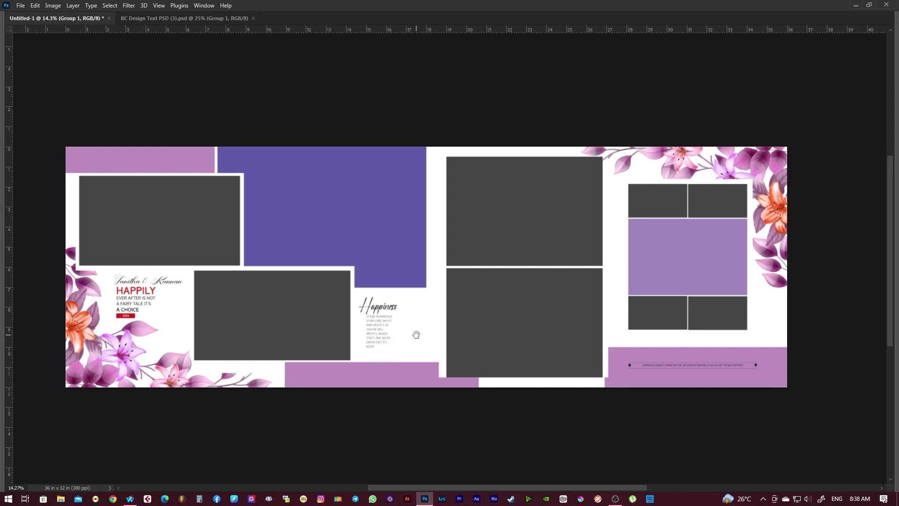
pyautogui.scroll(1, 430, 309)
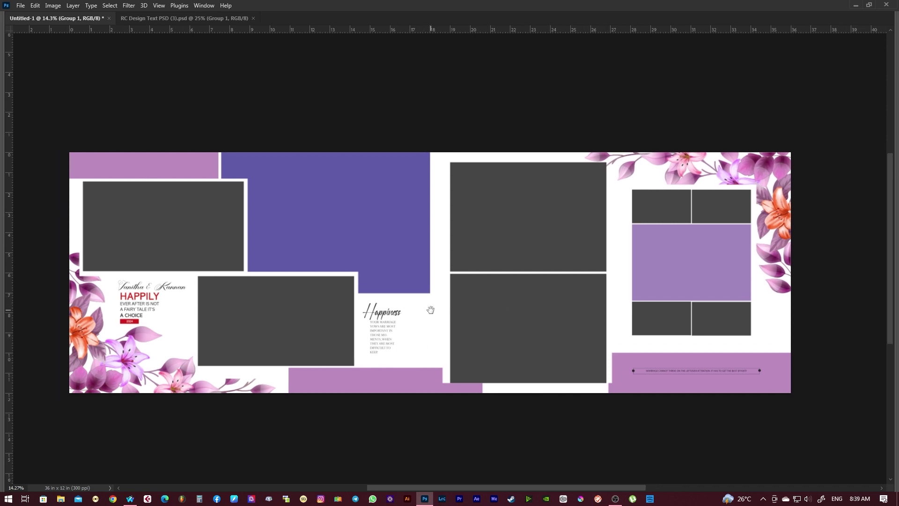
pyautogui.press('f')
pyautogui.press('f')
pyautogui.press('Tab')
pyautogui.press('Tab')
pyautogui.scroll(-2, 509, 272)
pyautogui.moveTo(578, 271)
pyautogui.mouseDown()
pyautogui.moveTo(473, 251)
pyautogui.moveTo(490, 285)
pyautogui.mouseUp()
pyautogui.scroll(2, 474, 251)
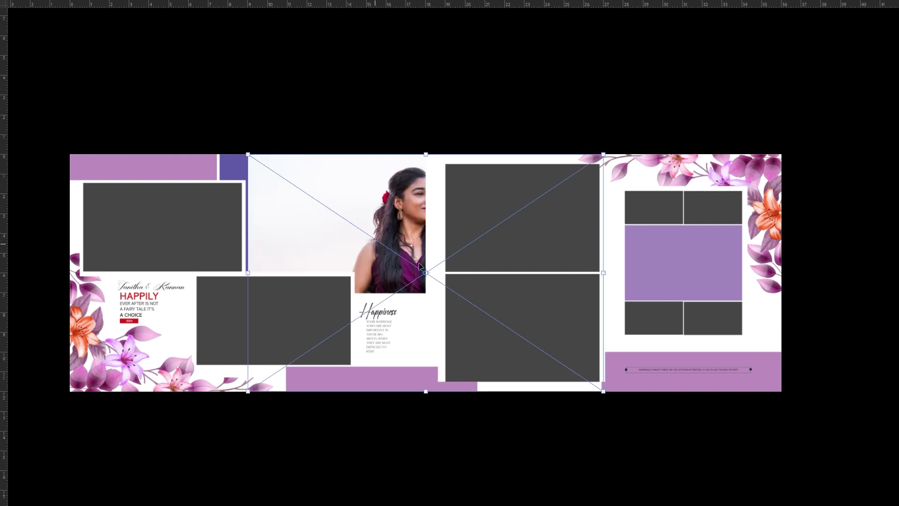
# Scale the couple photo over the left page's upper block and set its blend mode to Luminosity
pyautogui.moveTo(420, 266); pyautogui.dragTo(431, 274)
pyautogui.moveTo(497, 141)
pyautogui.mouseDown()
pyautogui.moveTo(478, 166)
pyautogui.moveTo(393, 229)
pyautogui.mouseUp()
pyautogui.press('Return')
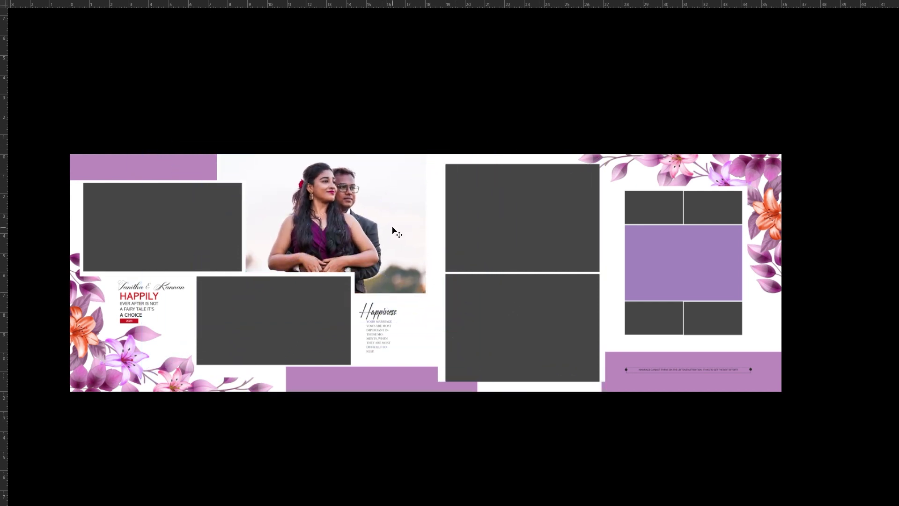
pyautogui.click(687, 67)
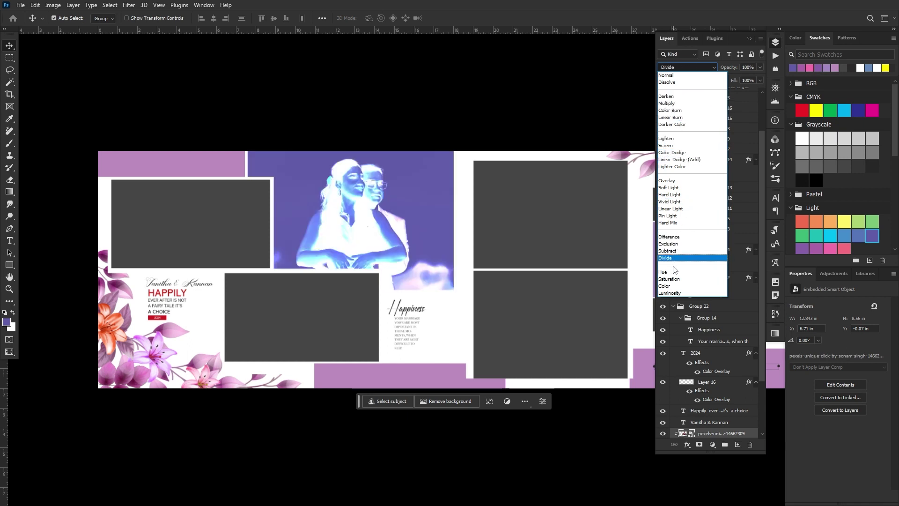
pyautogui.click(672, 294)
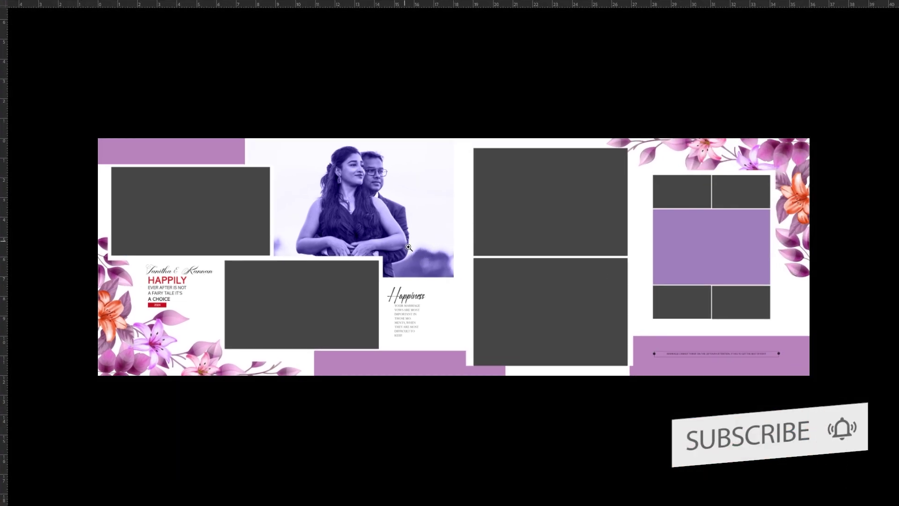
pyautogui.scroll(1, 403, 253)
pyautogui.moveTo(392, 250); pyautogui.dragTo(384, 267)
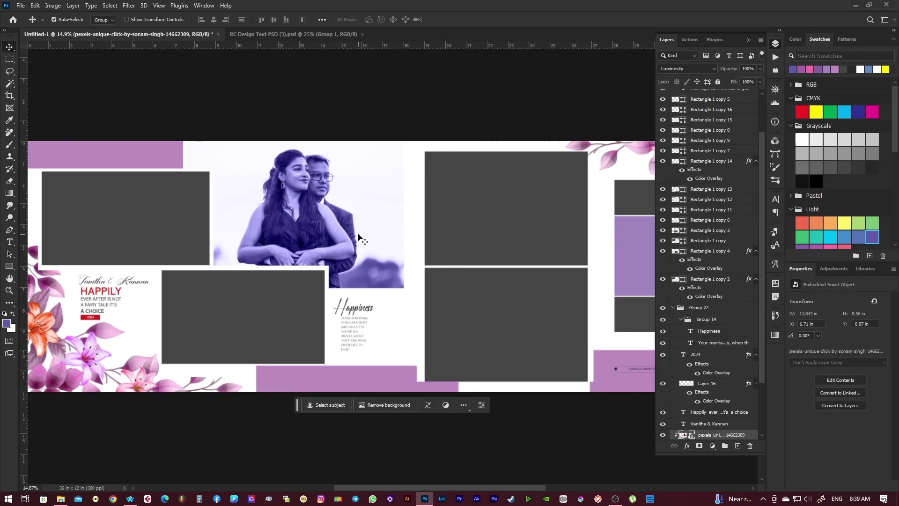
pyautogui.press('Tab')
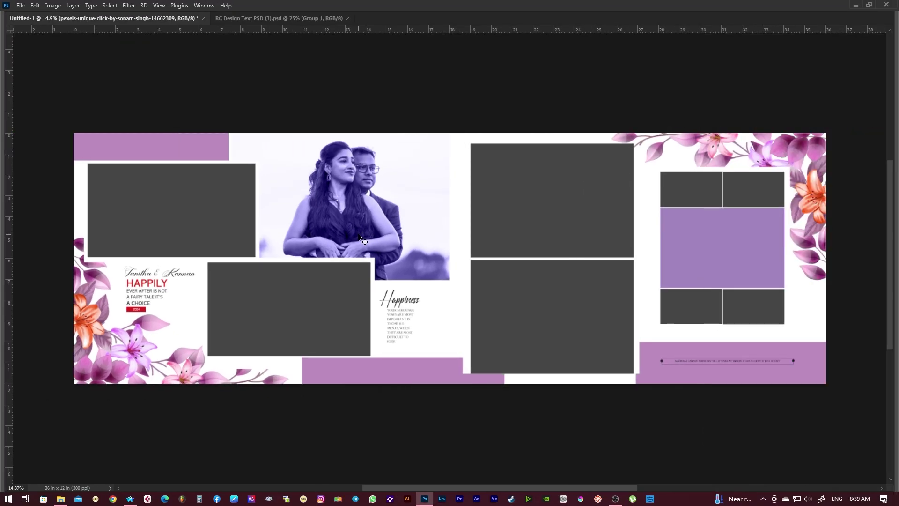
pyautogui.press('f')
pyautogui.keyDown('alt'); pyautogui.click(464, 232); pyautogui.keyUp('alt')
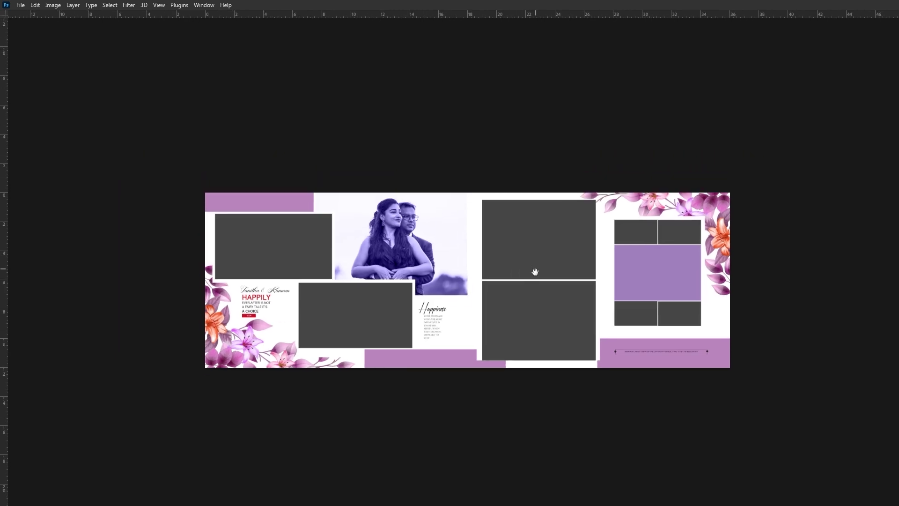
pyautogui.click(578, 281)
pyautogui.scroll(-1, 523, 287)
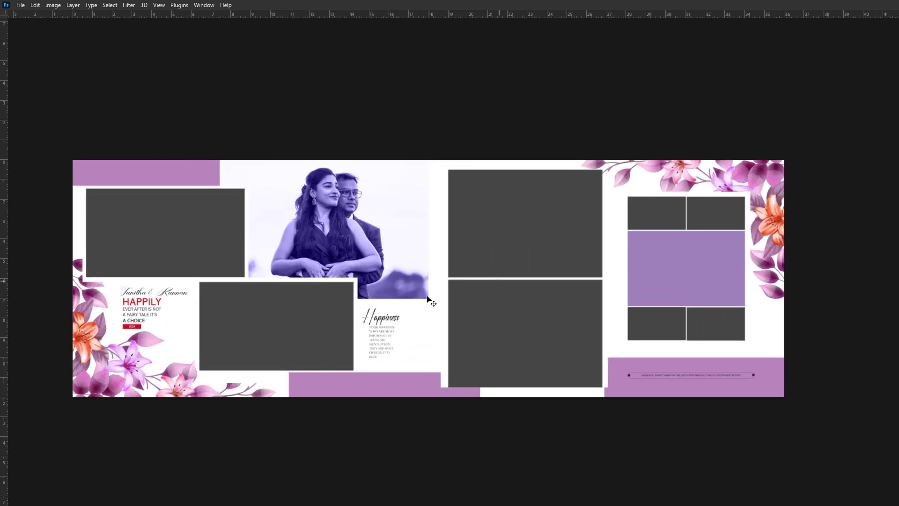
pyautogui.press('f')
pyautogui.press('f')
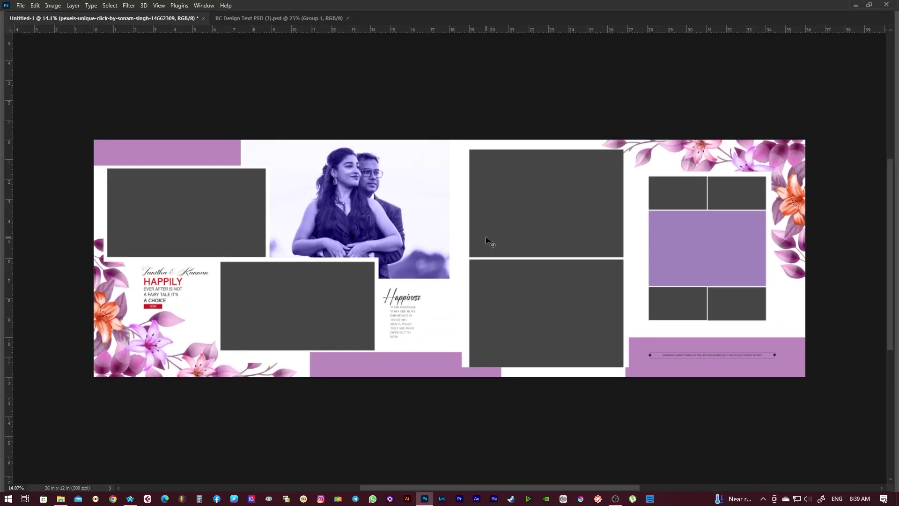